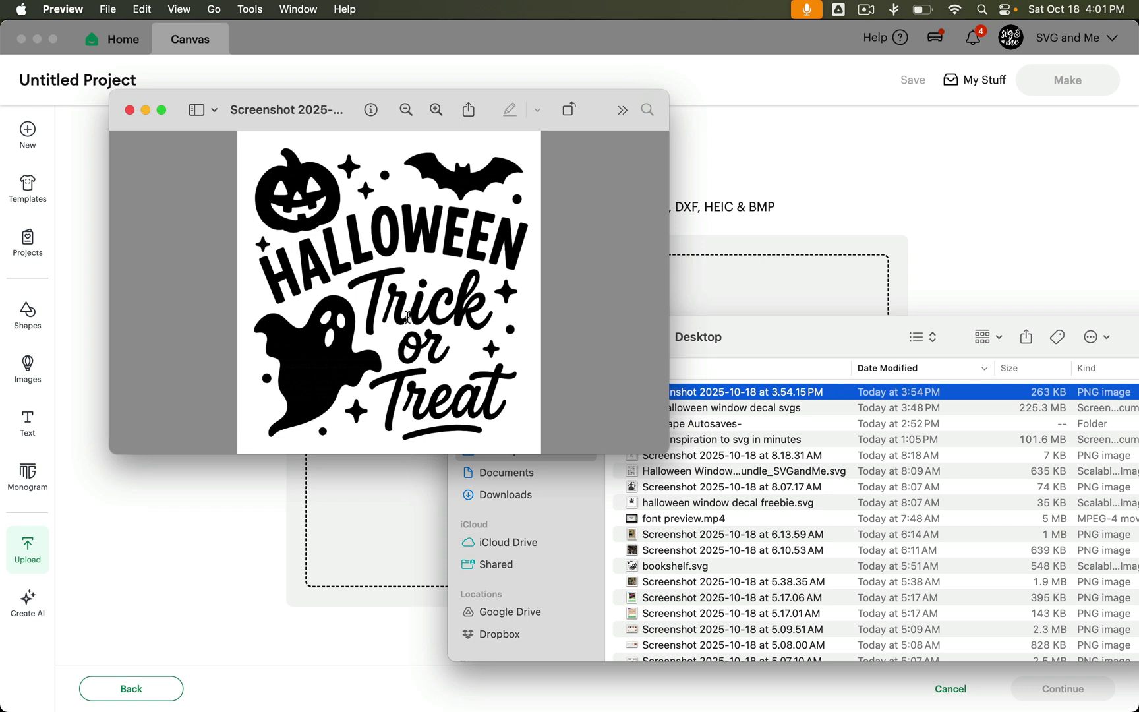
- Upload the 3.54.15 PM Trick or Treat screenshot and continue to the Background Remover
key(super+shift+4)
click(812, 215)
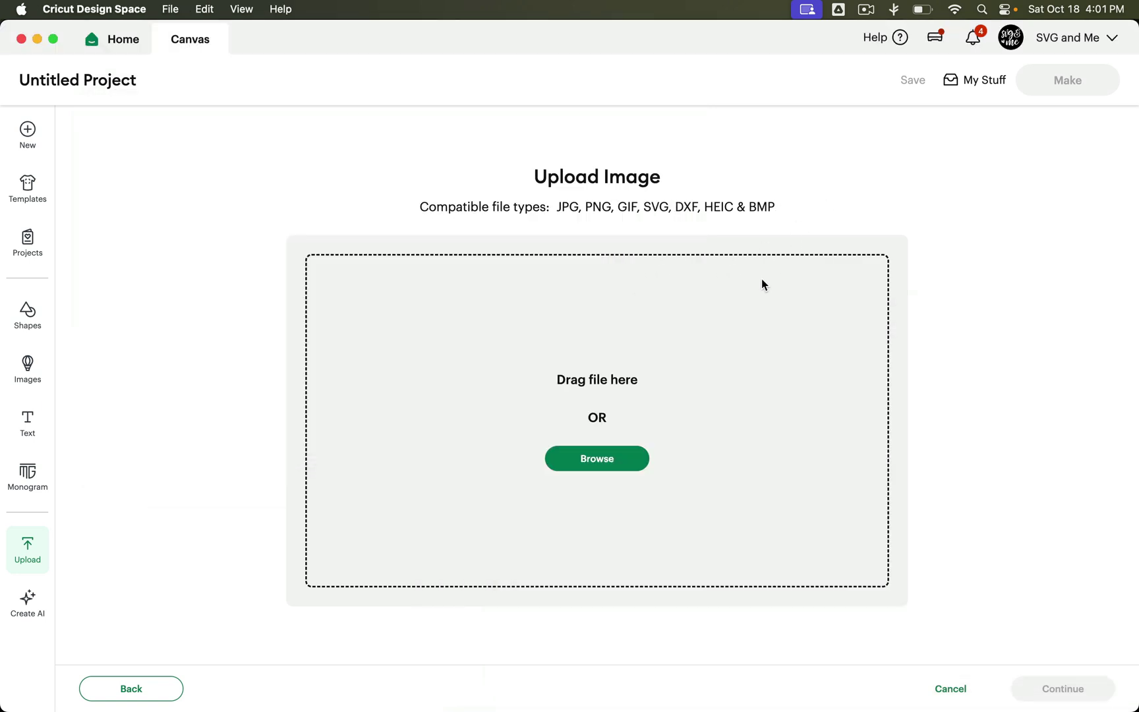
click(621, 469)
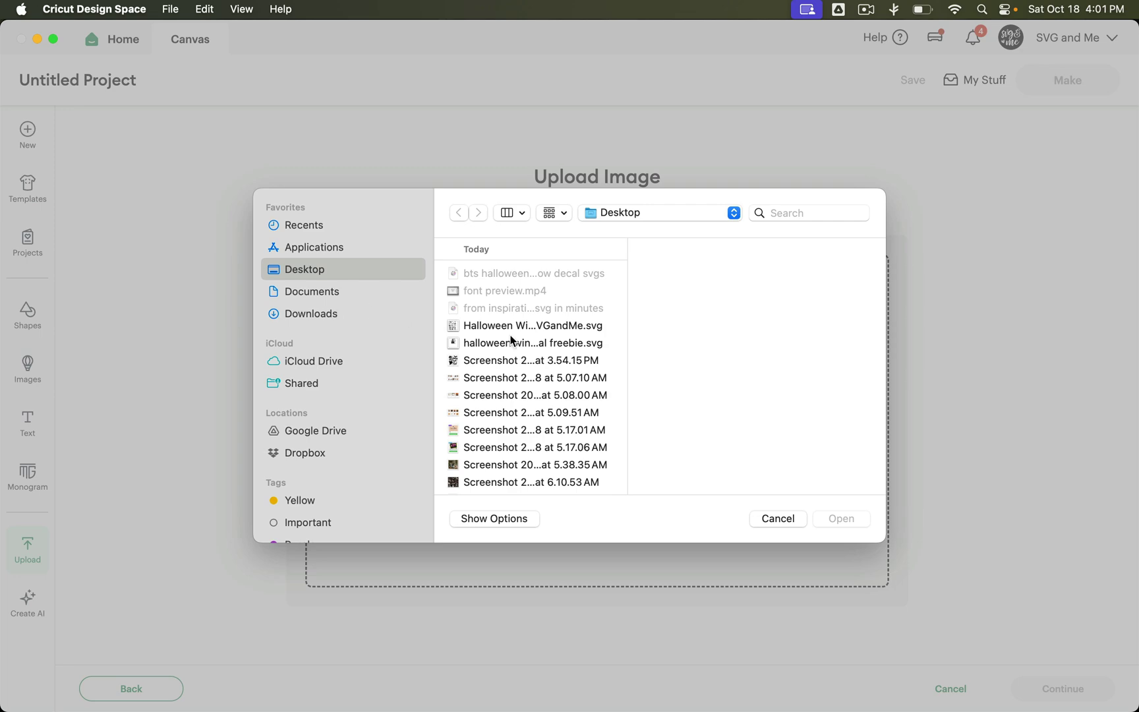
click(514, 362)
click(846, 520)
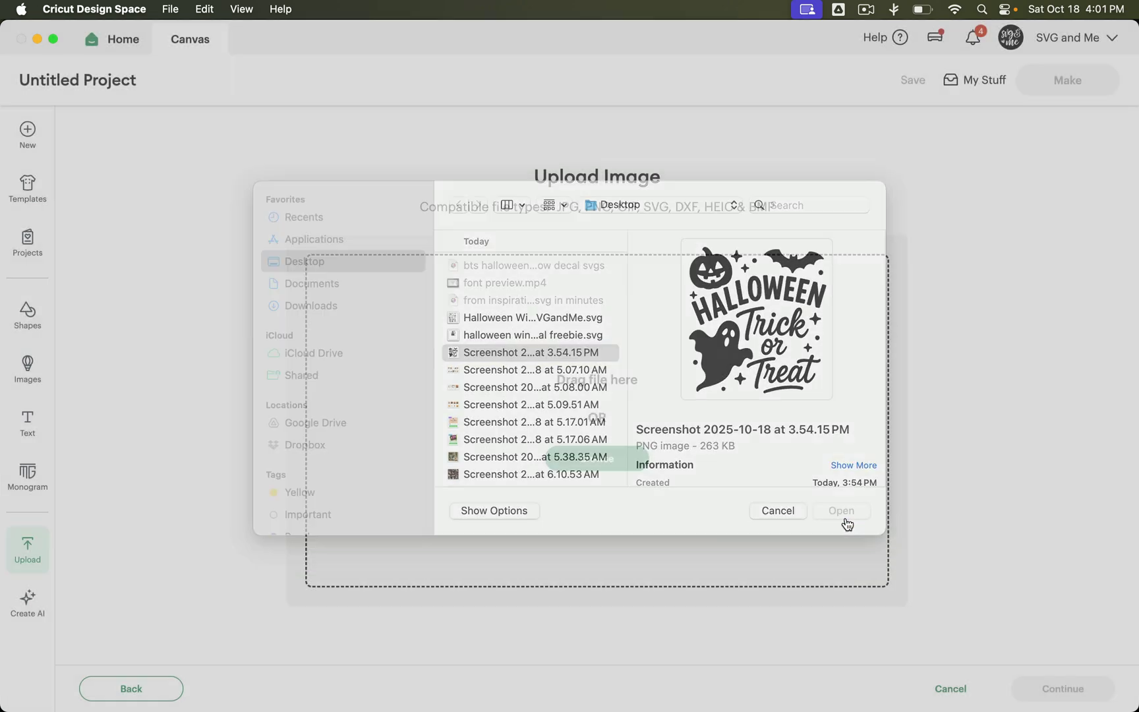
click(1055, 686)
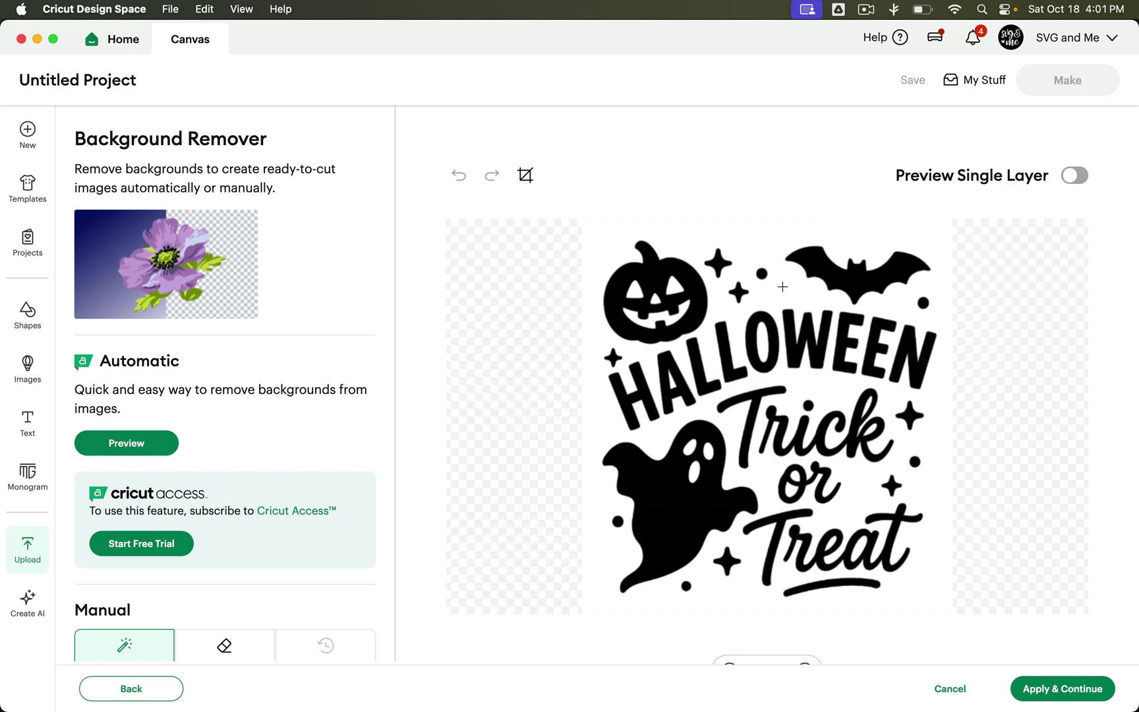
- Erase the white background and the ghost's eye, checking the single-layer preview along the way
click(783, 286)
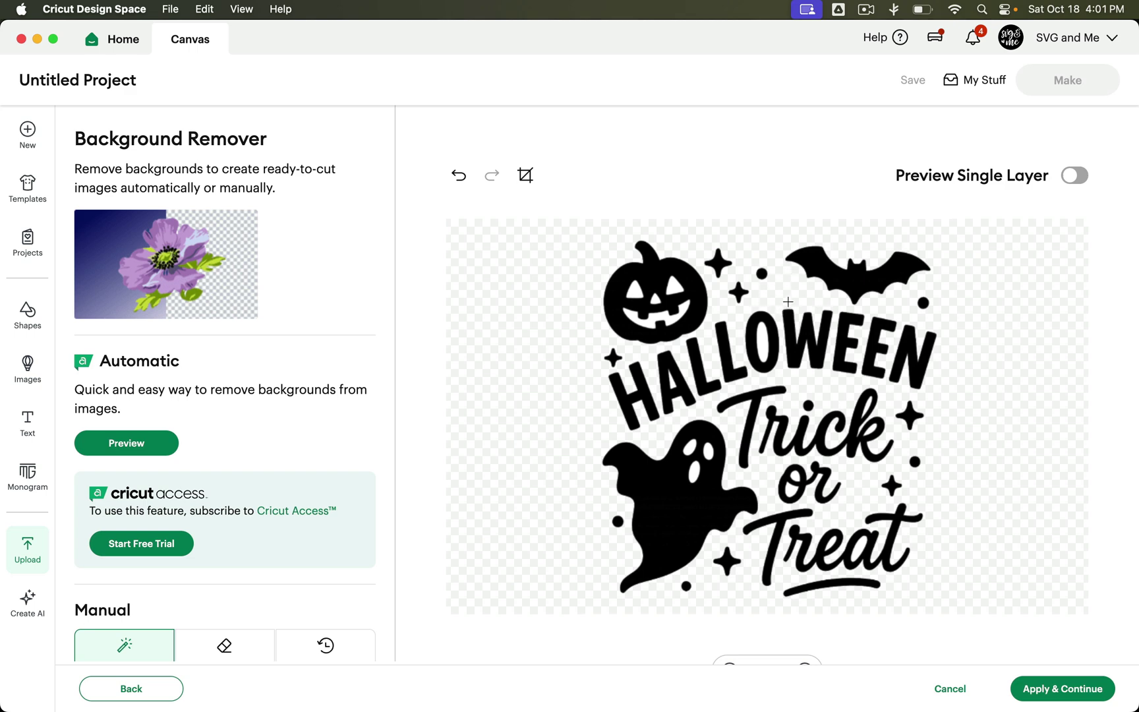
click(1073, 176)
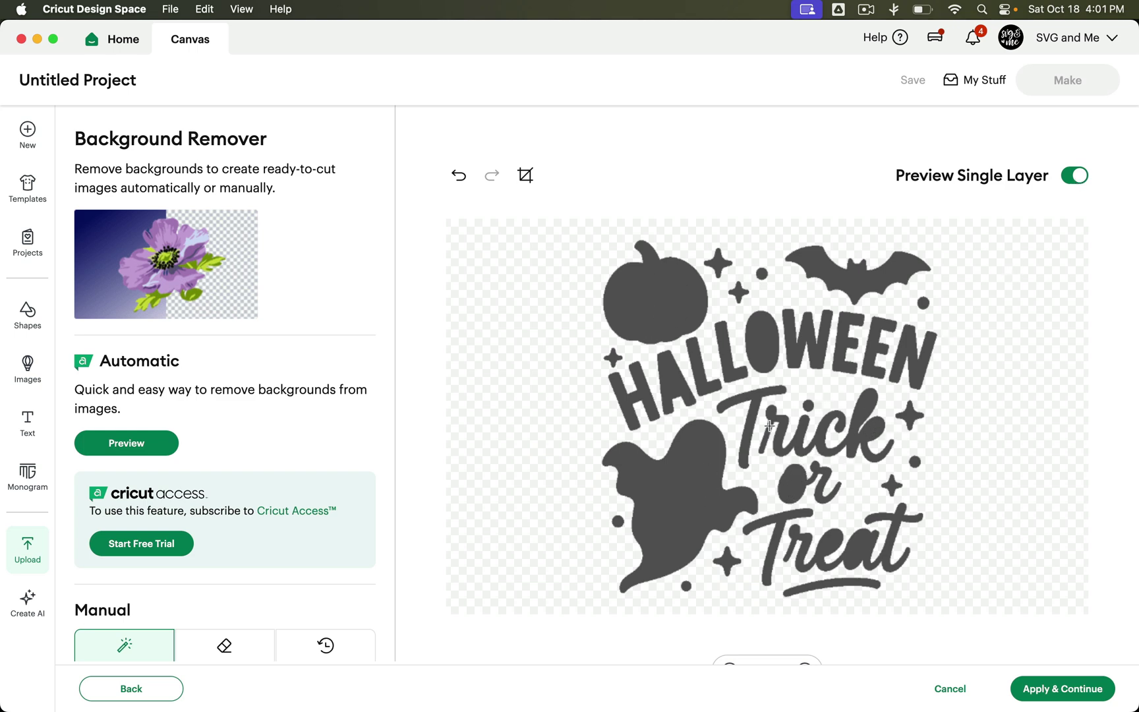
click(1072, 176)
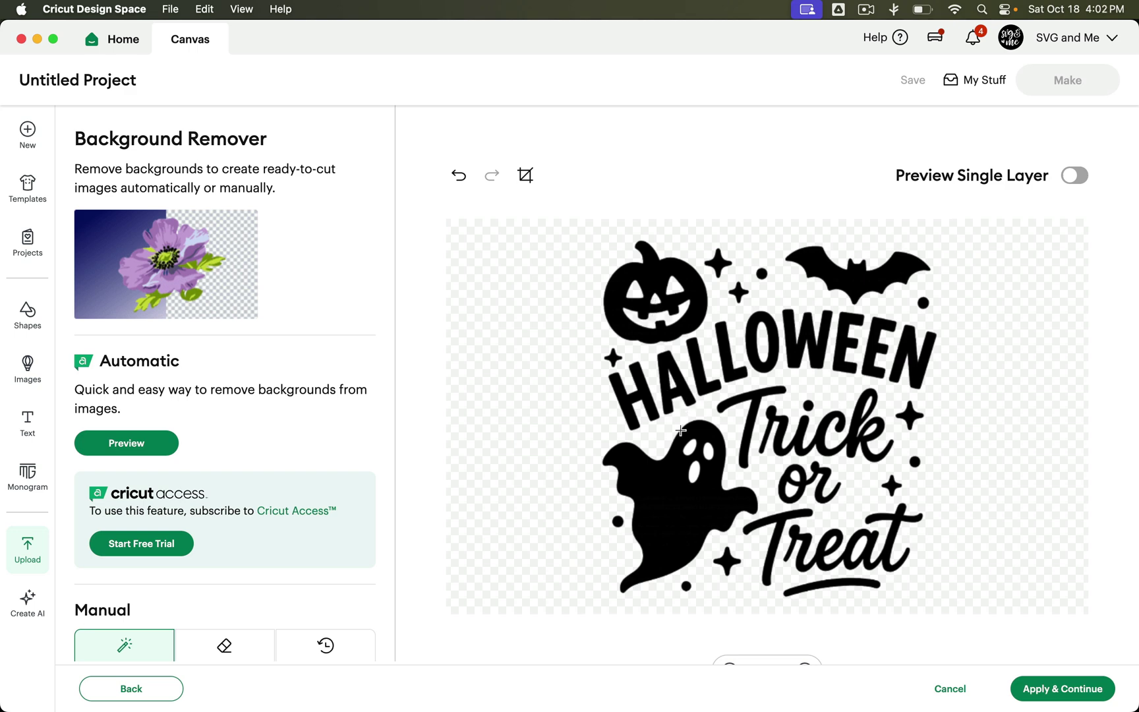
click(707, 452)
- Apply the background removal, convert to Single Layer, and upload the image to the canvas
click(1042, 690)
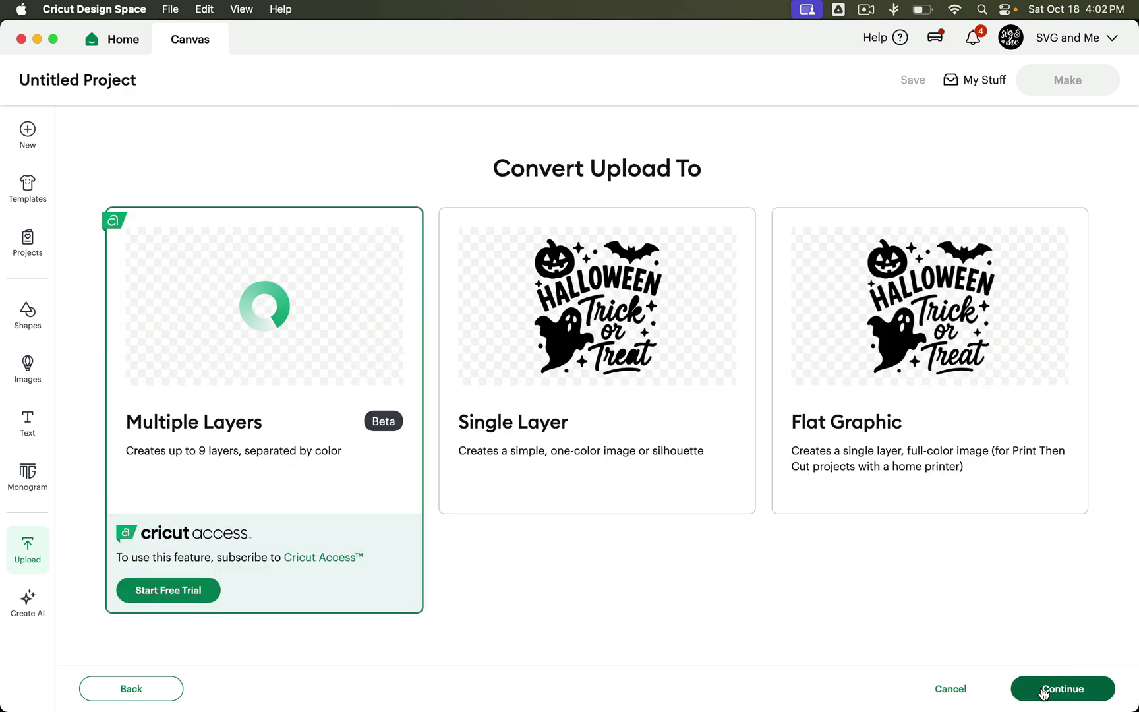
click(594, 357)
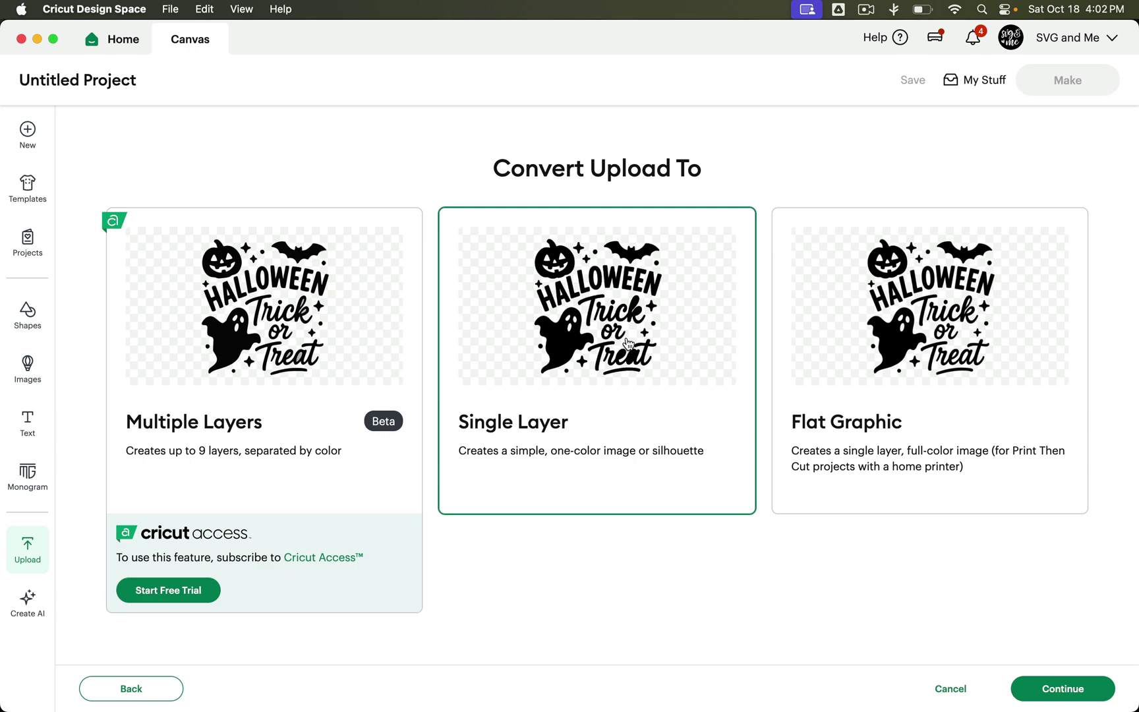
click(1075, 693)
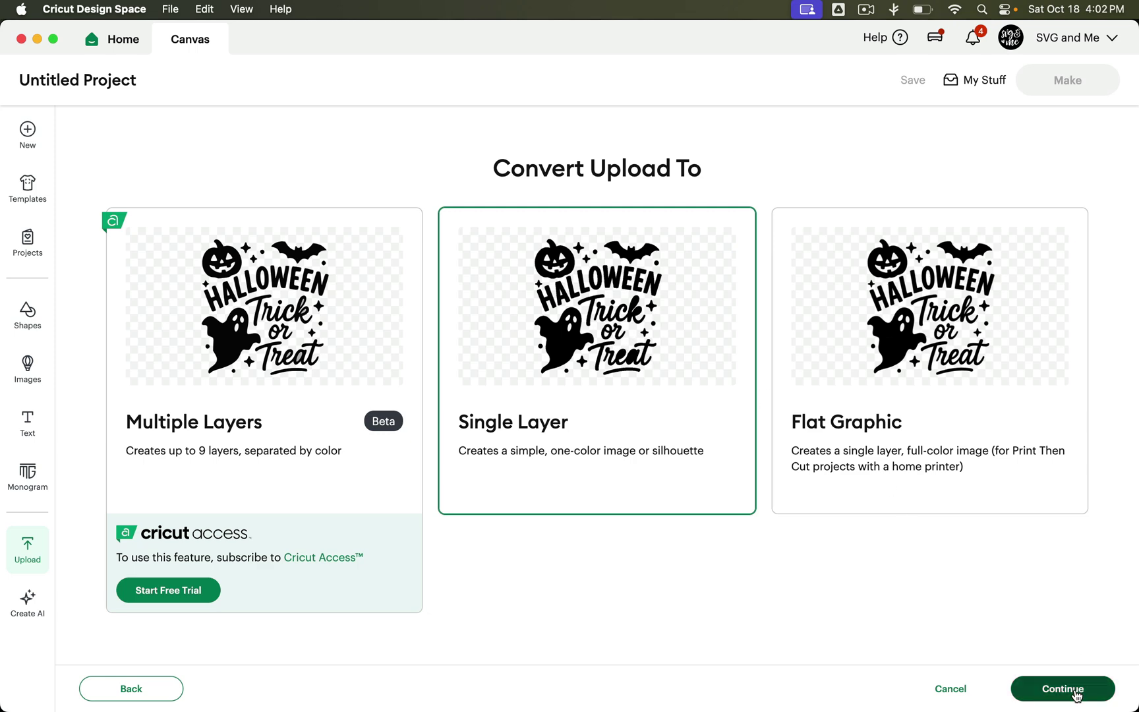
click(1041, 688)
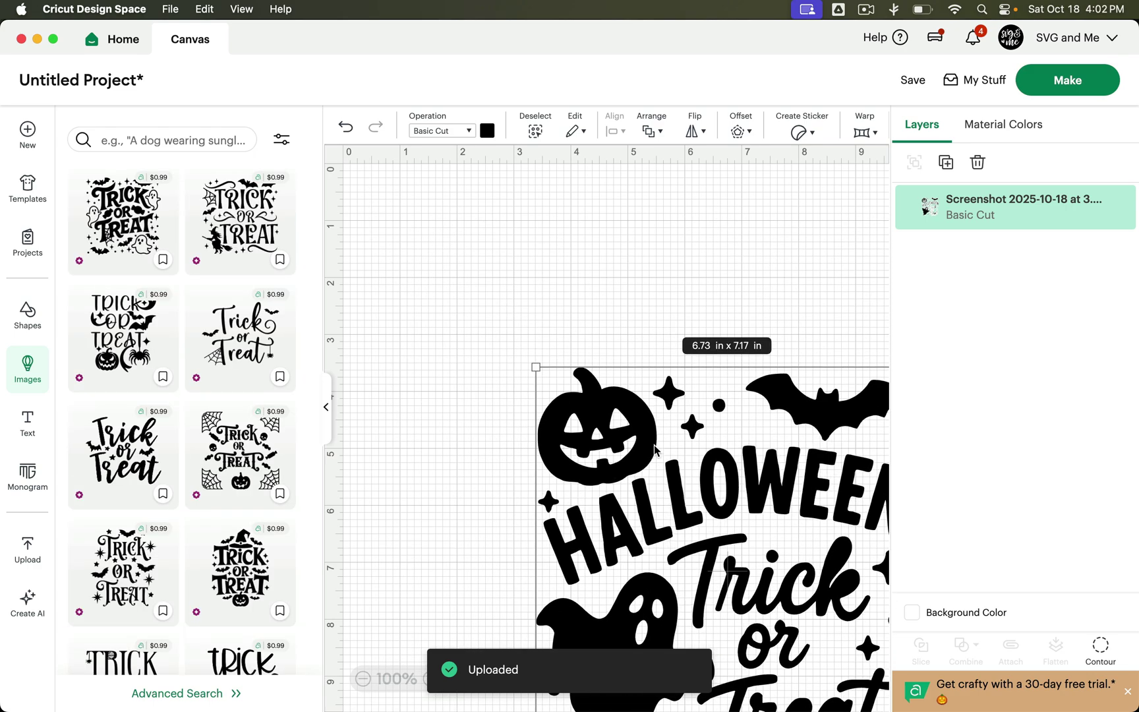
- Position the Halloween design on the mat and place a duplicate beside it
drag(653, 428, 525, 262)
click(326, 405)
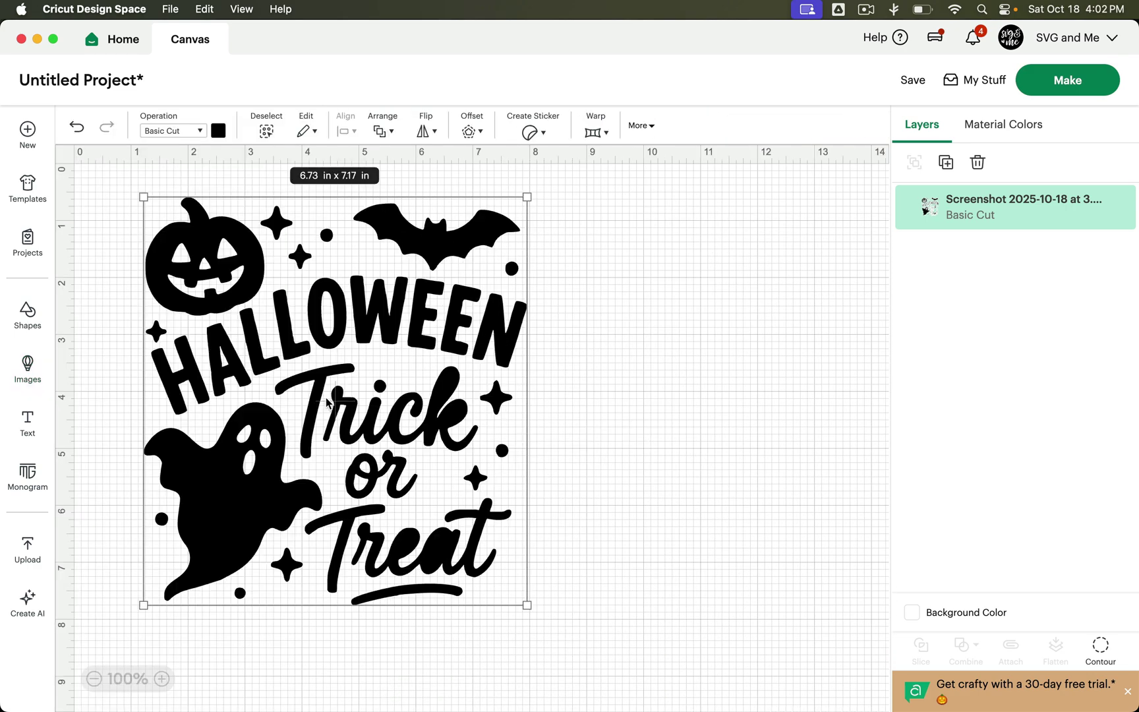
drag(461, 406, 577, 402)
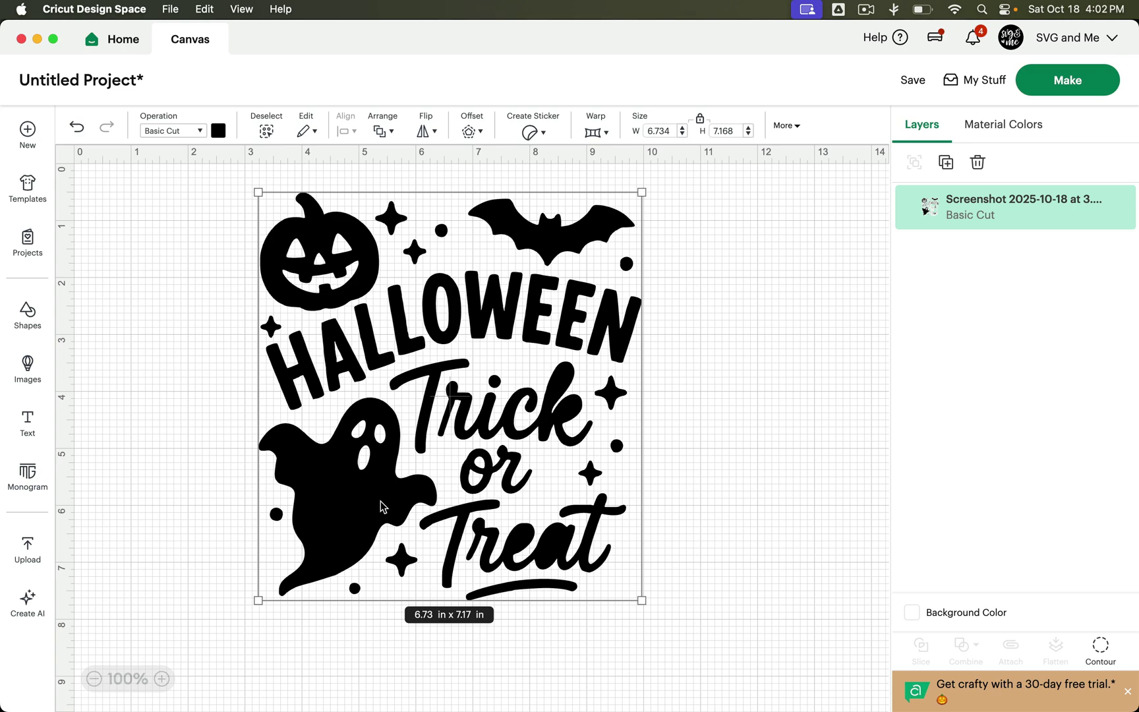
key(super+d)
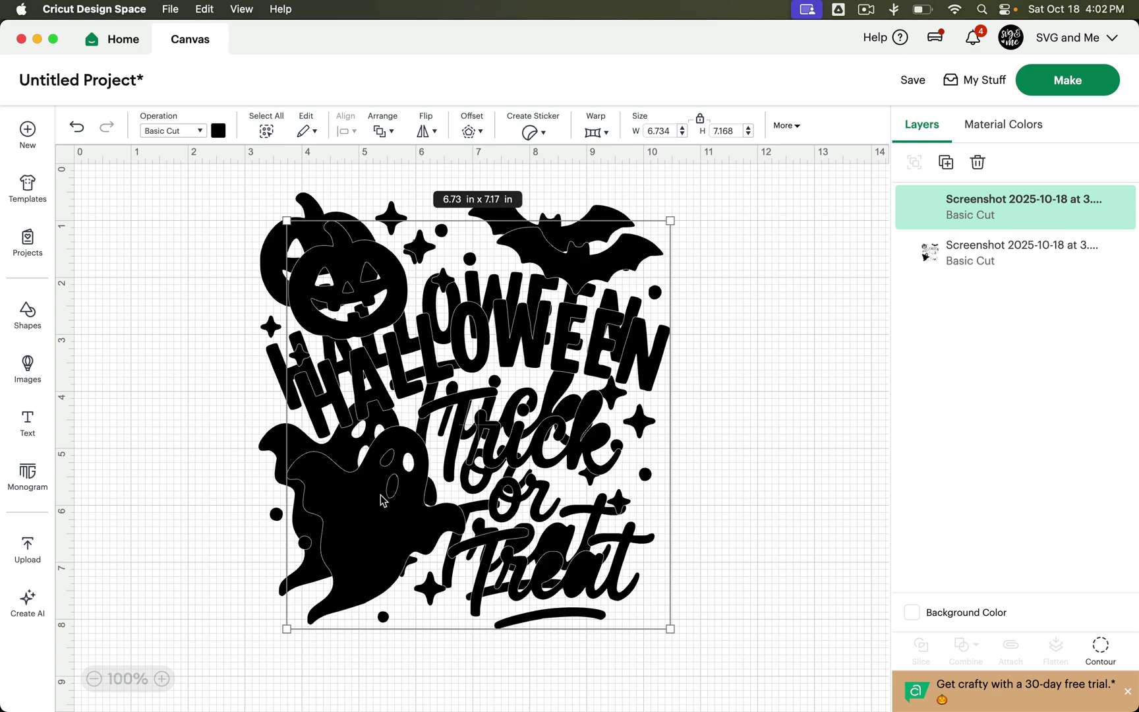
drag(380, 498, 802, 484)
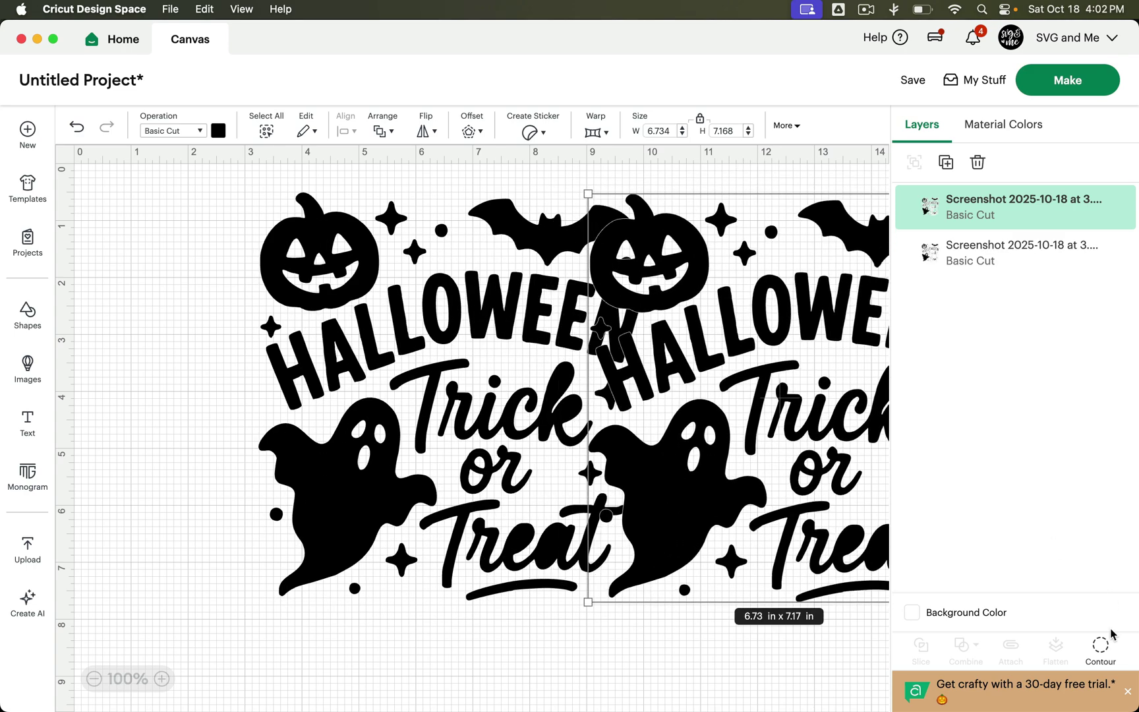
- Contour the copy down to just the ghost with its eye cutouts, and move it aside
click(1100, 645)
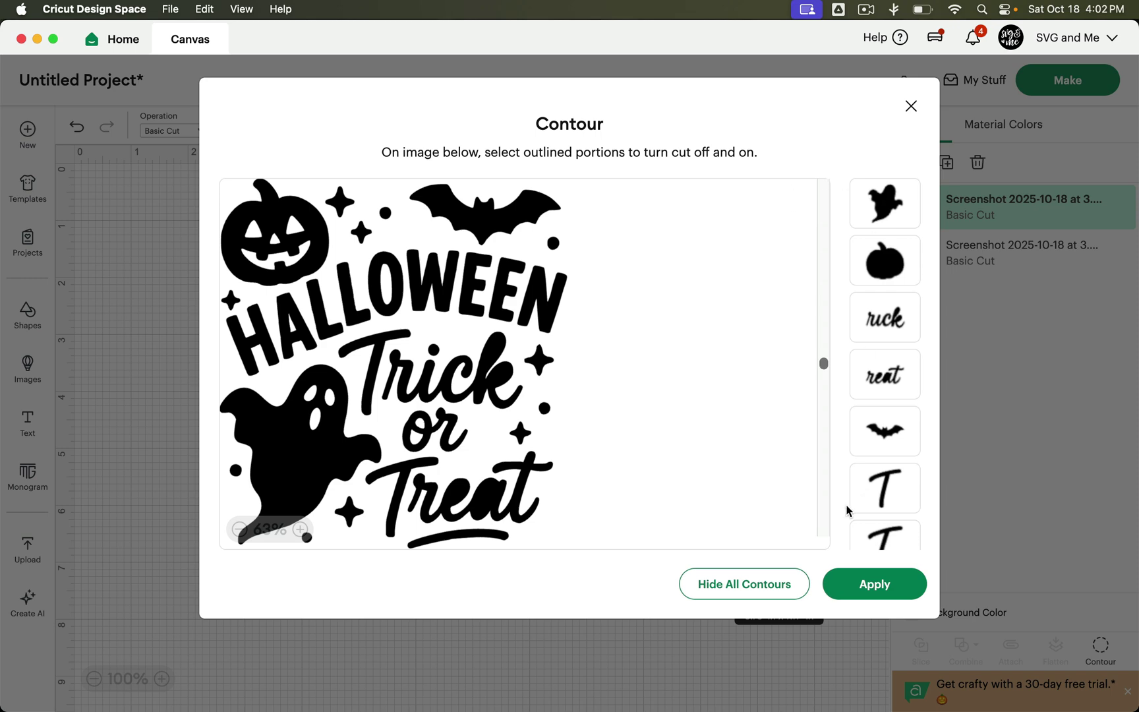
click(744, 584)
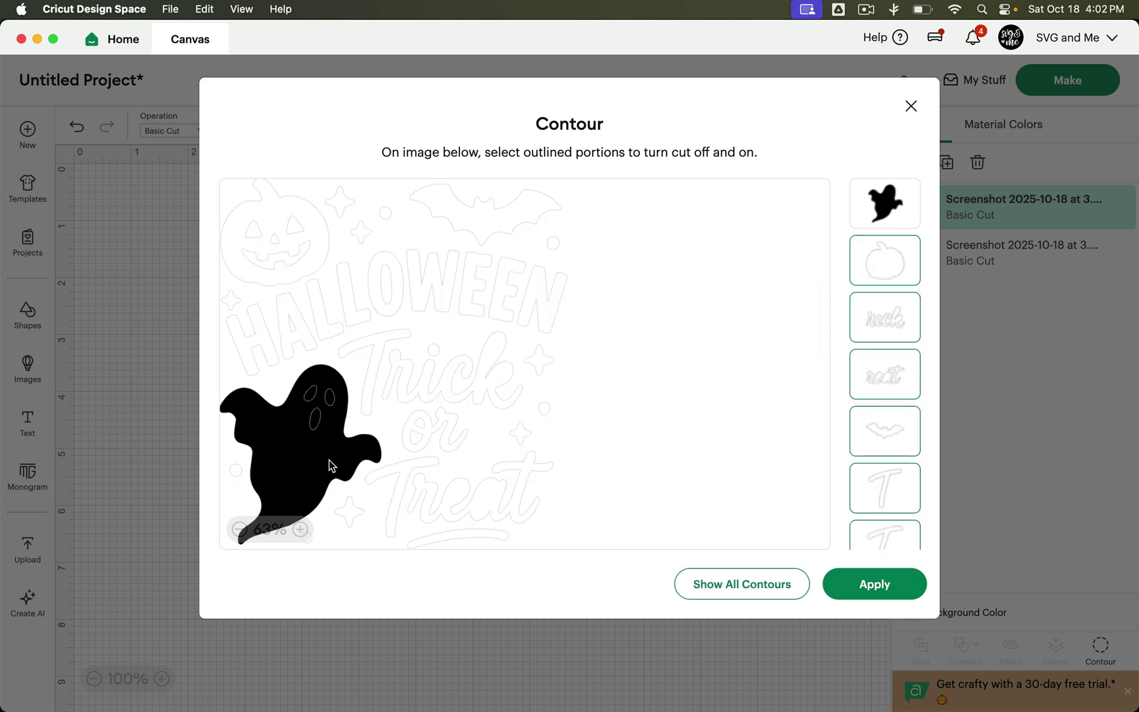
click(316, 417)
click(315, 399)
click(332, 399)
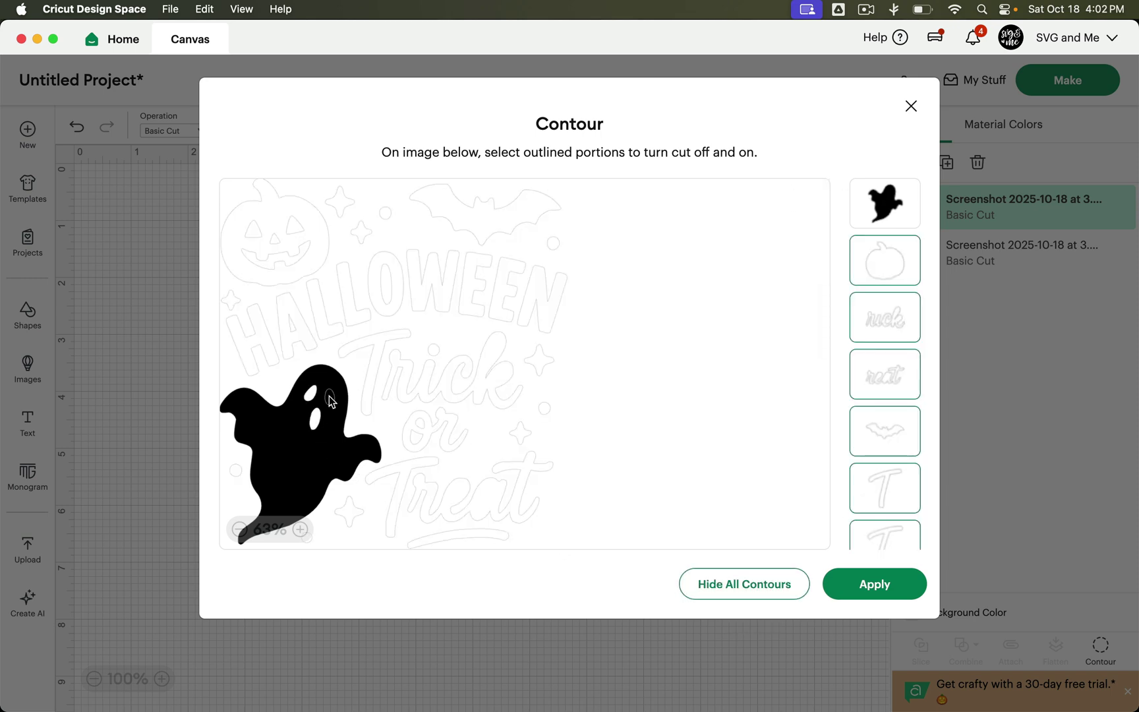
click(853, 587)
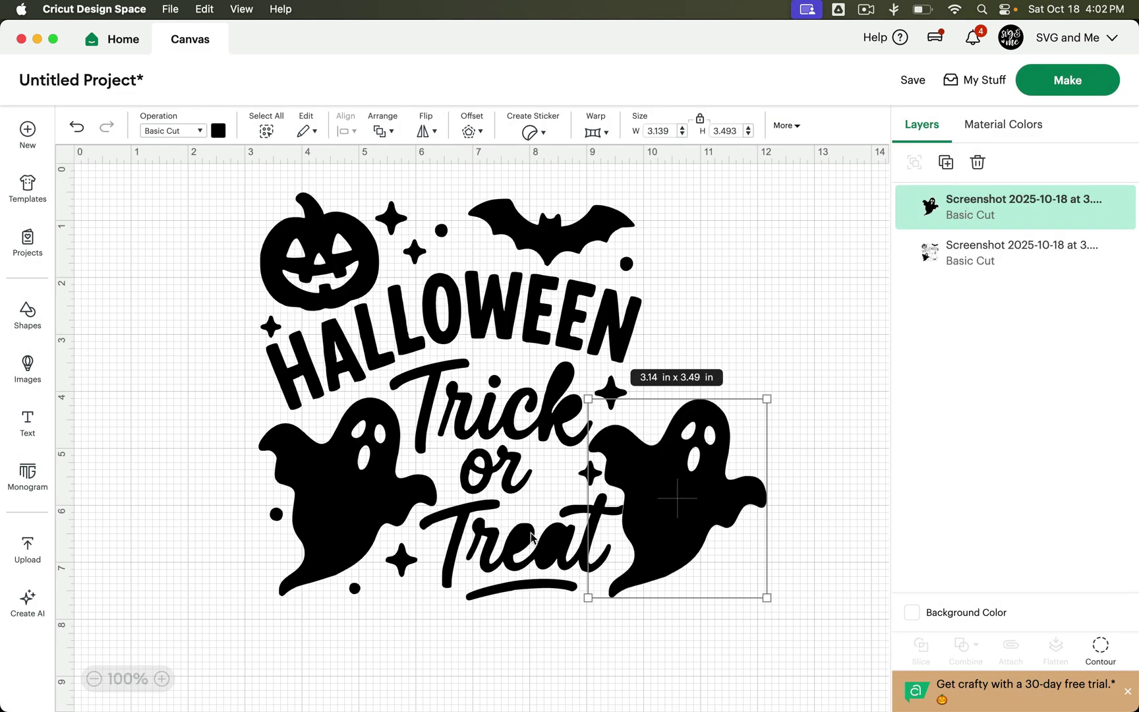
drag(642, 520, 735, 496)
- Hide the ghost and its detail contours in the original design
click(336, 508)
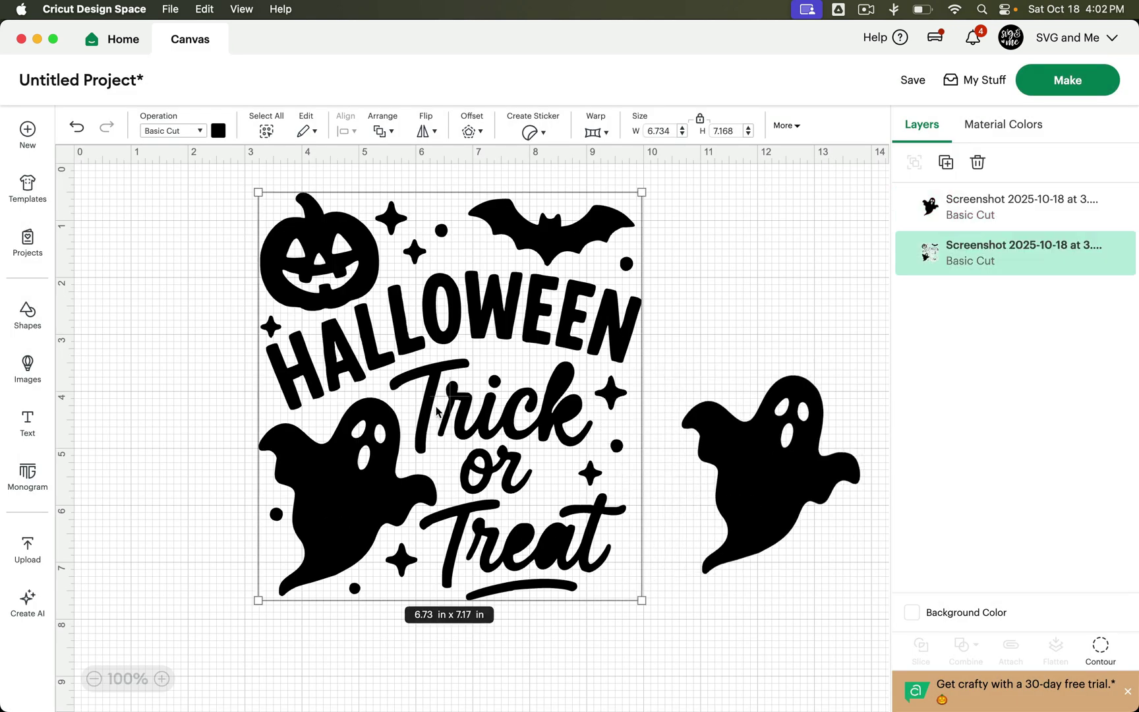
click(1100, 645)
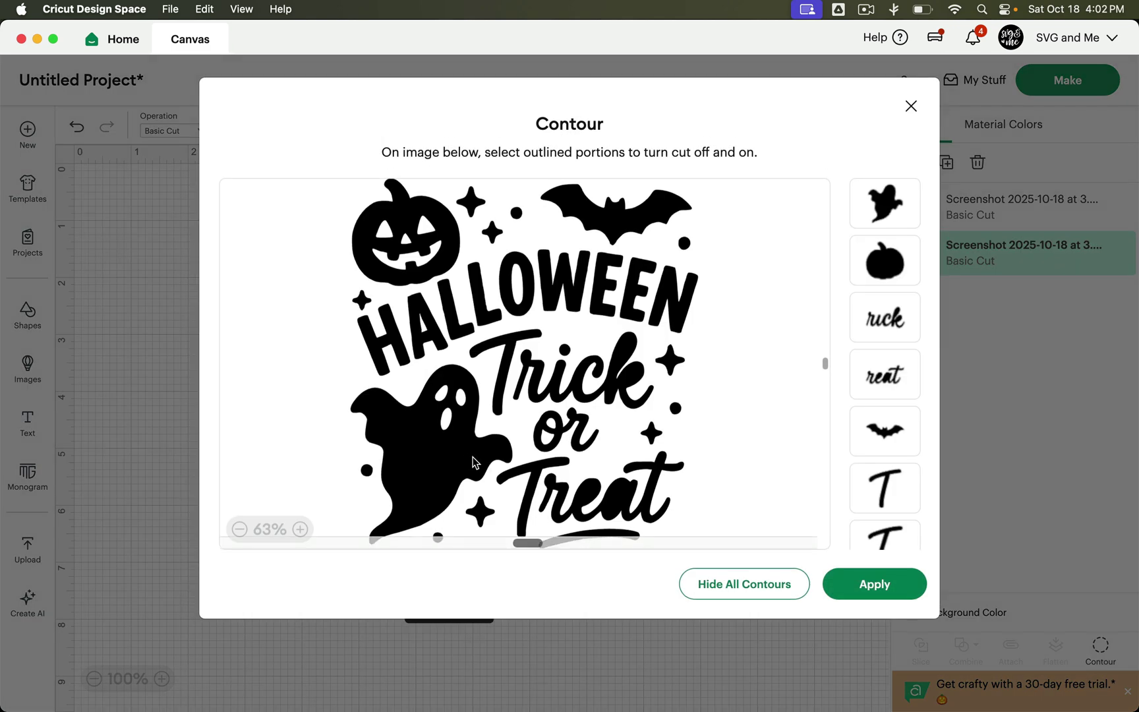
click(465, 466)
click(445, 422)
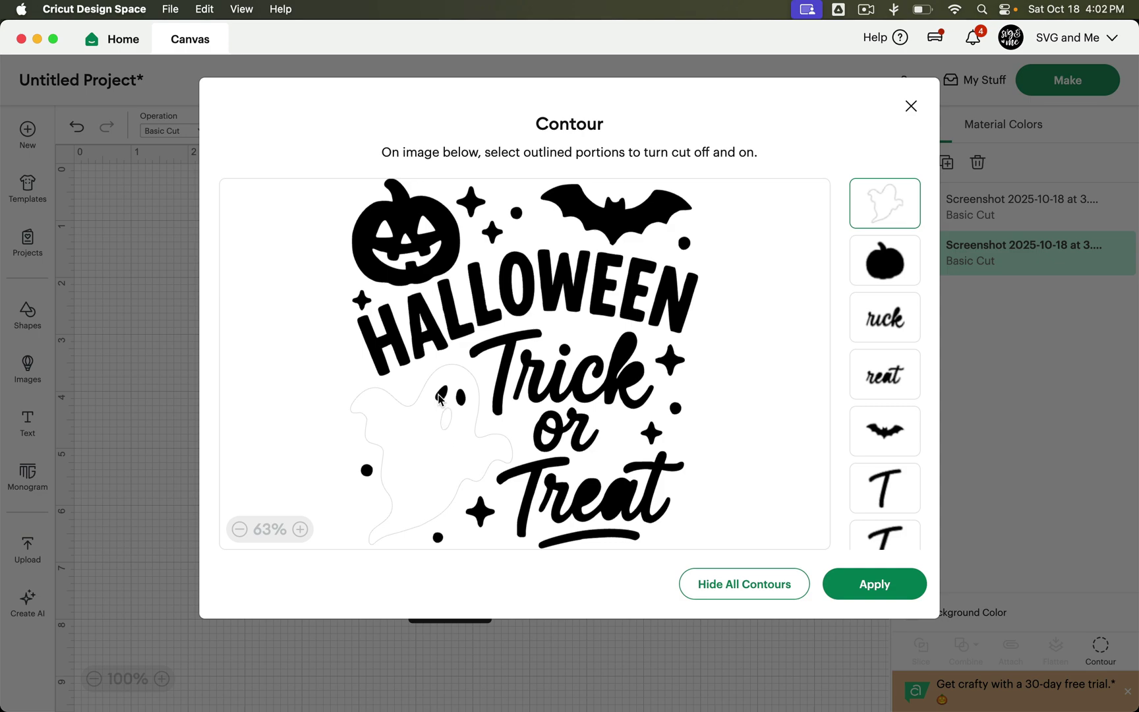
click(846, 586)
- Lay the ghost over the design's lower-left gap and colour it white
drag(487, 432, 493, 457)
drag(746, 437, 331, 478)
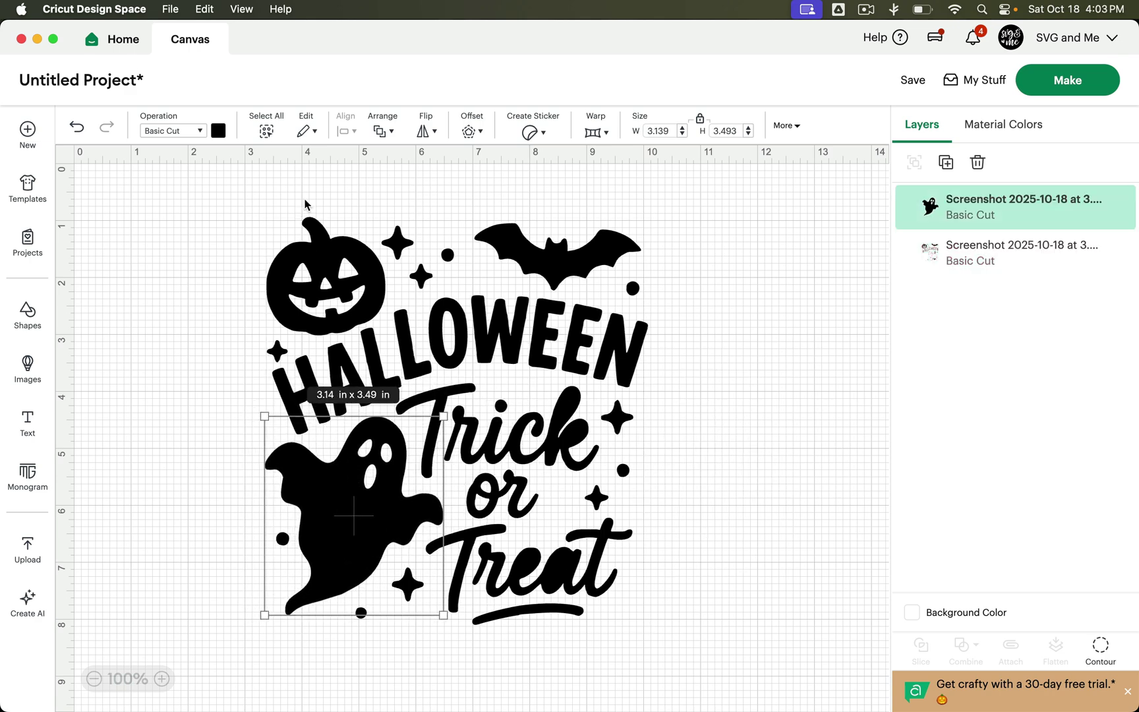
click(218, 131)
click(237, 294)
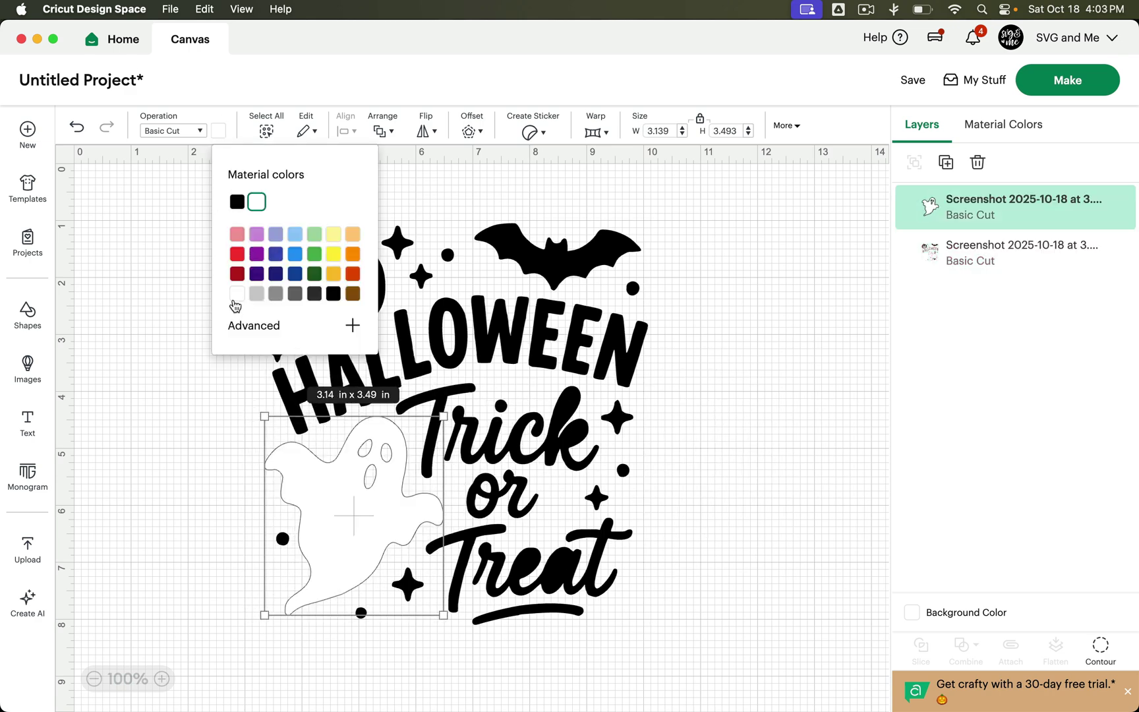
click(684, 406)
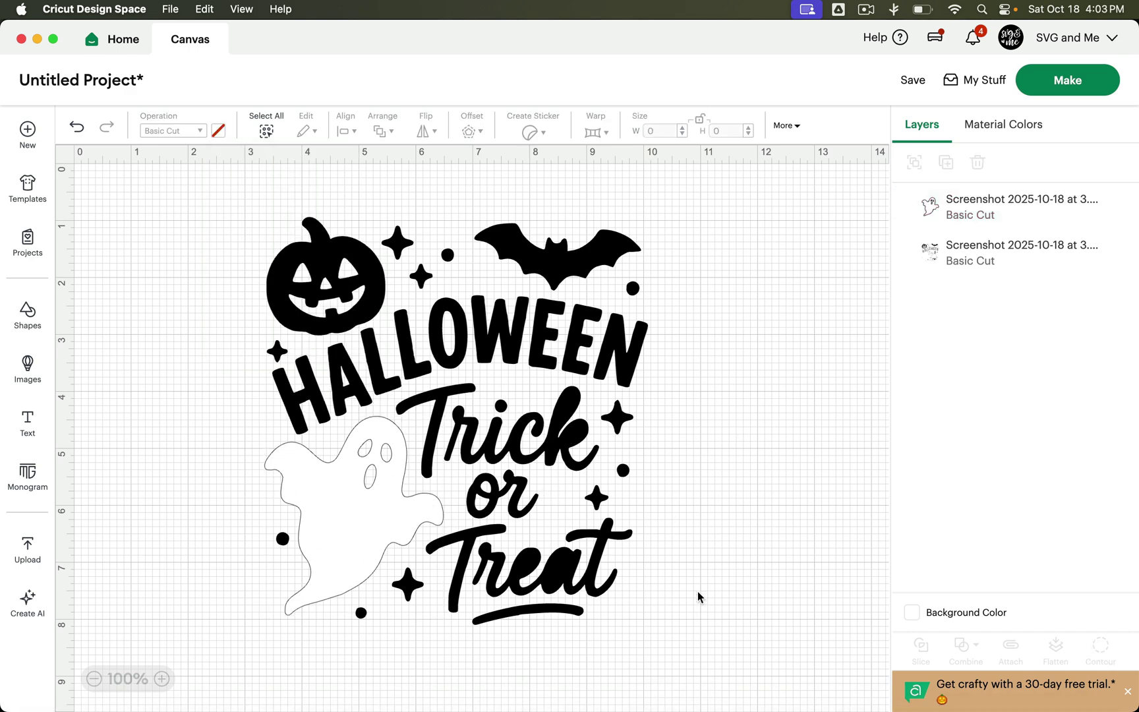
- Paste the Halloween screenshot onto the Inkscape page and open Trace Bitmap for it
mouse_move(776, 692)
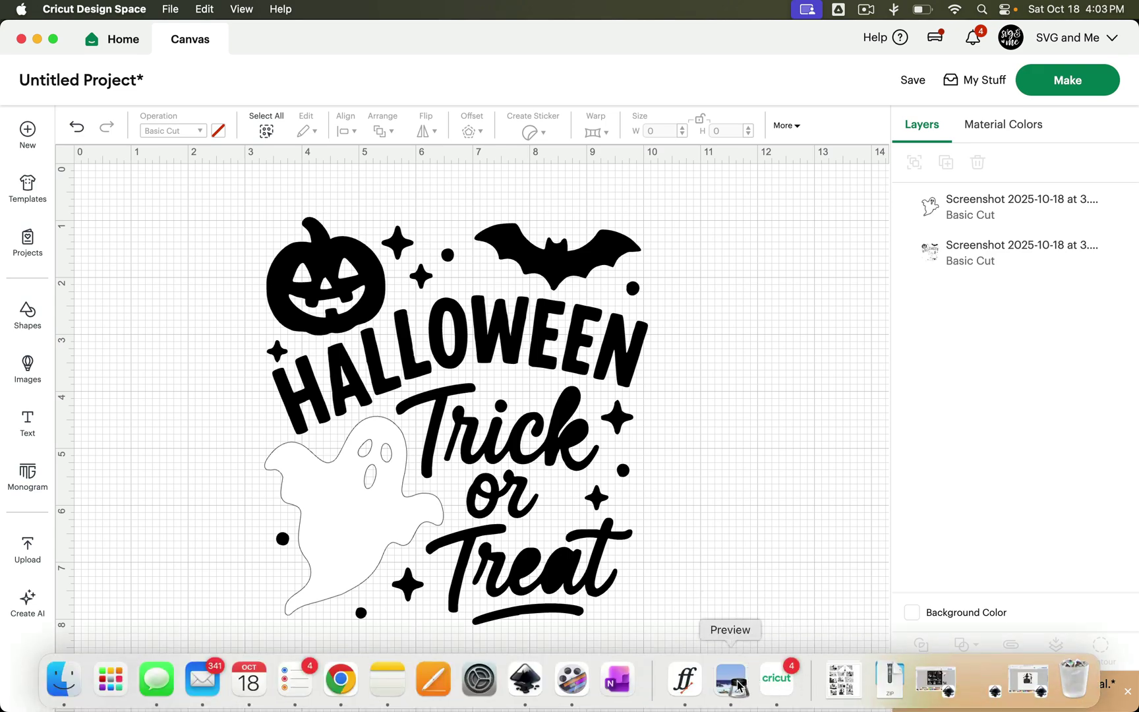
click(730, 682)
click(525, 682)
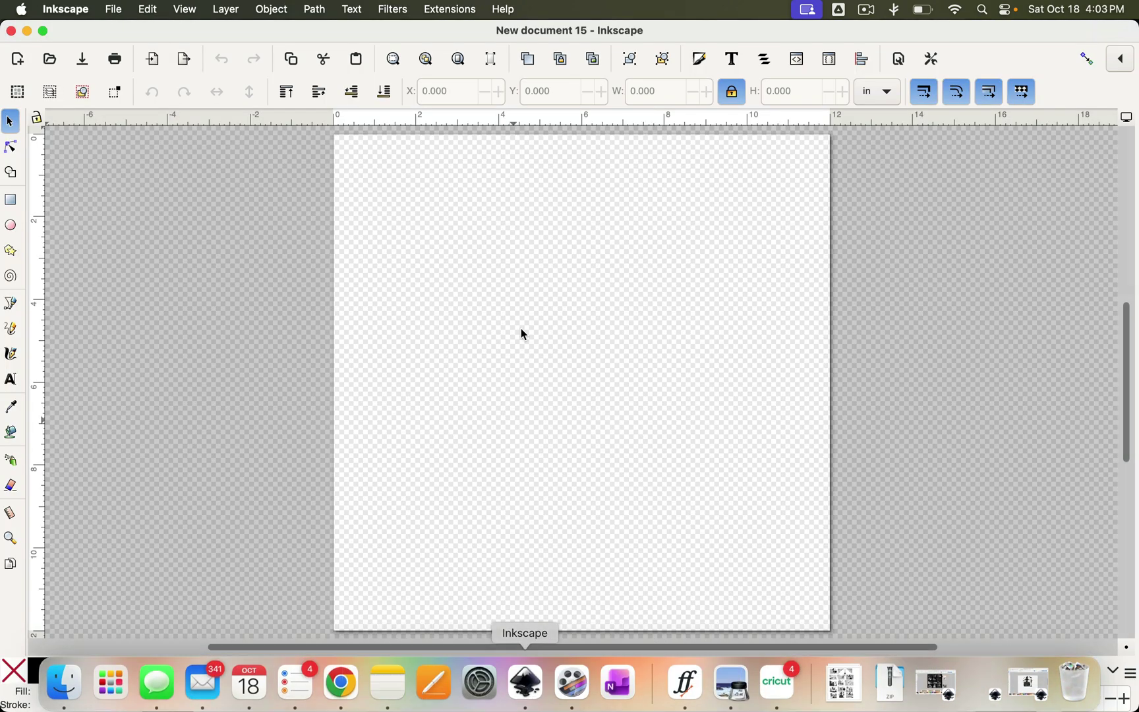
key(super+v)
drag(547, 285, 550, 305)
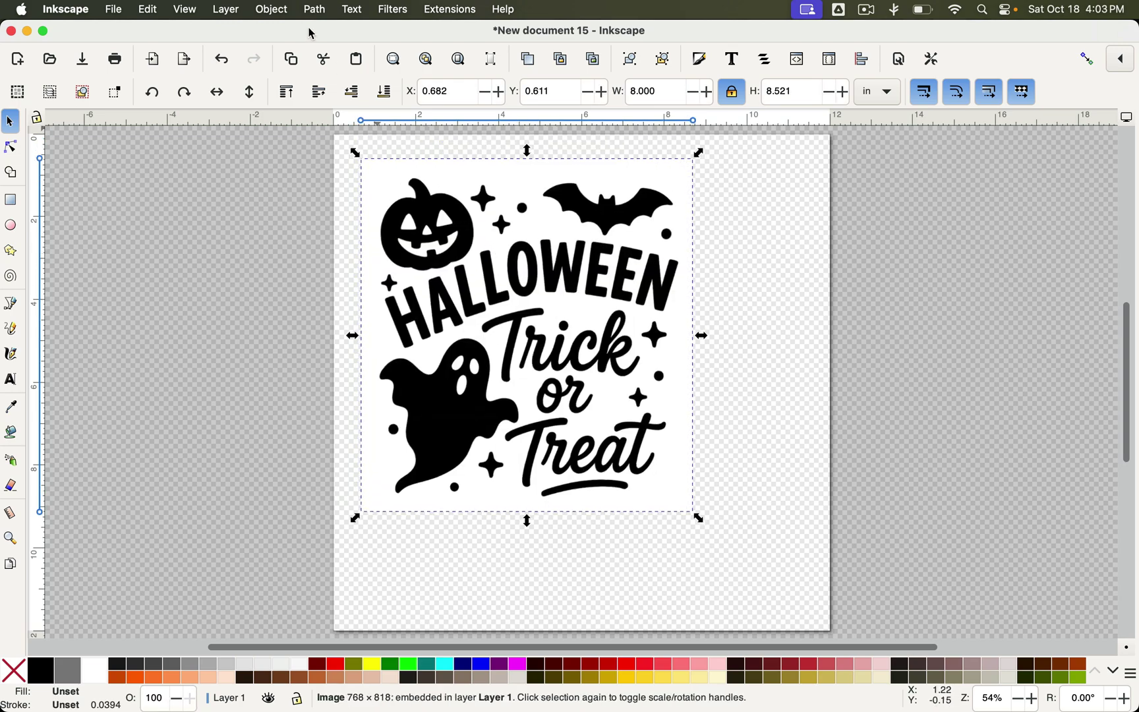
click(315, 9)
click(327, 68)
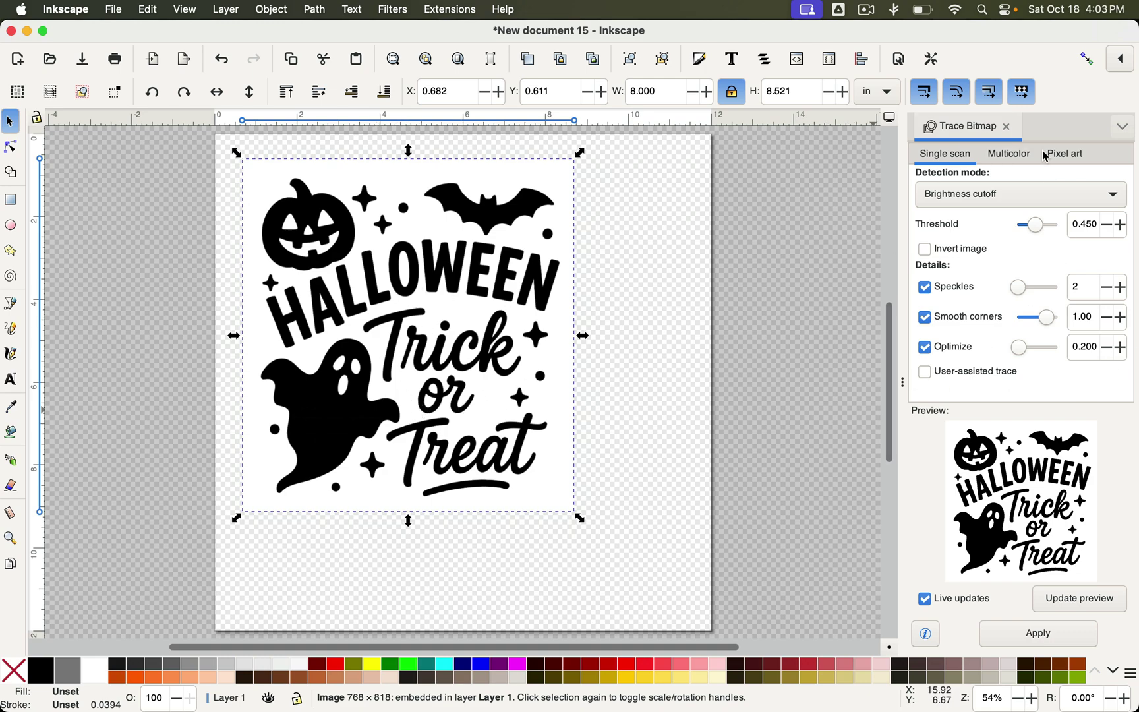
- Apply the brightness-cutoff trace, move the black path aside, and delete the original bitmap
click(1014, 637)
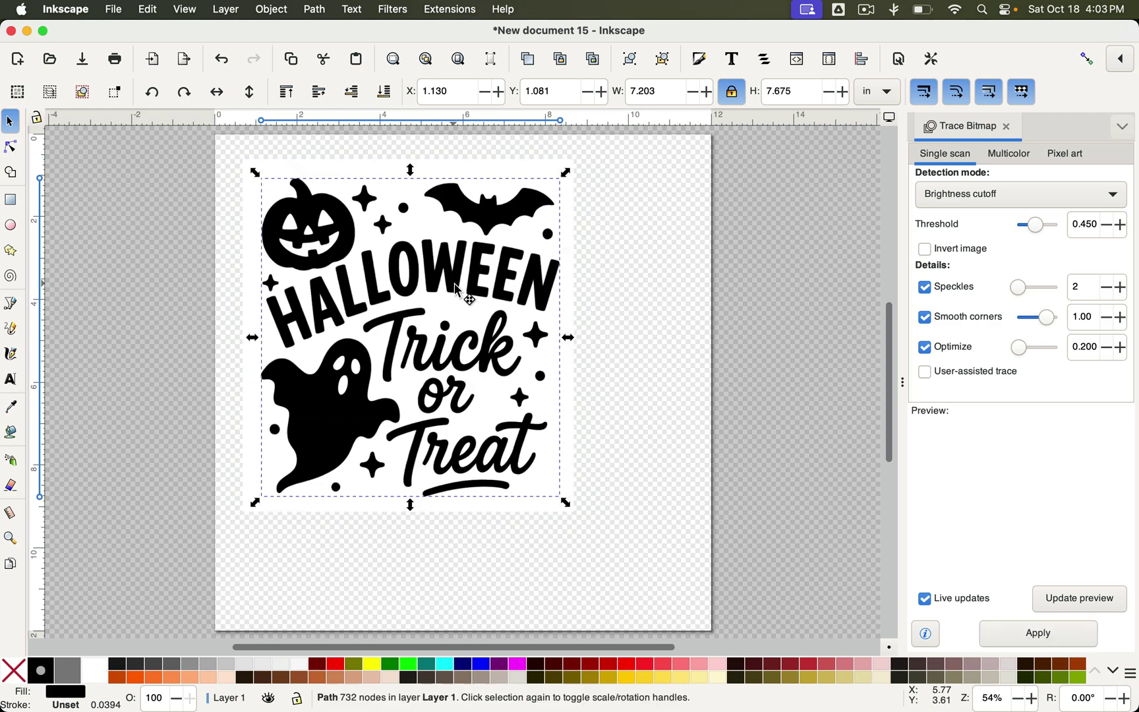
drag(463, 298, 678, 305)
mouse_move(542, 261)
mouse_down()
mouse_move(362, 265)
mouse_move(656, 276)
mouse_move(575, 249)
mouse_move(389, 248)
mouse_move(380, 206)
mouse_up()
click(496, 254)
key(Delete)
scroll(465, 310, up, 2)
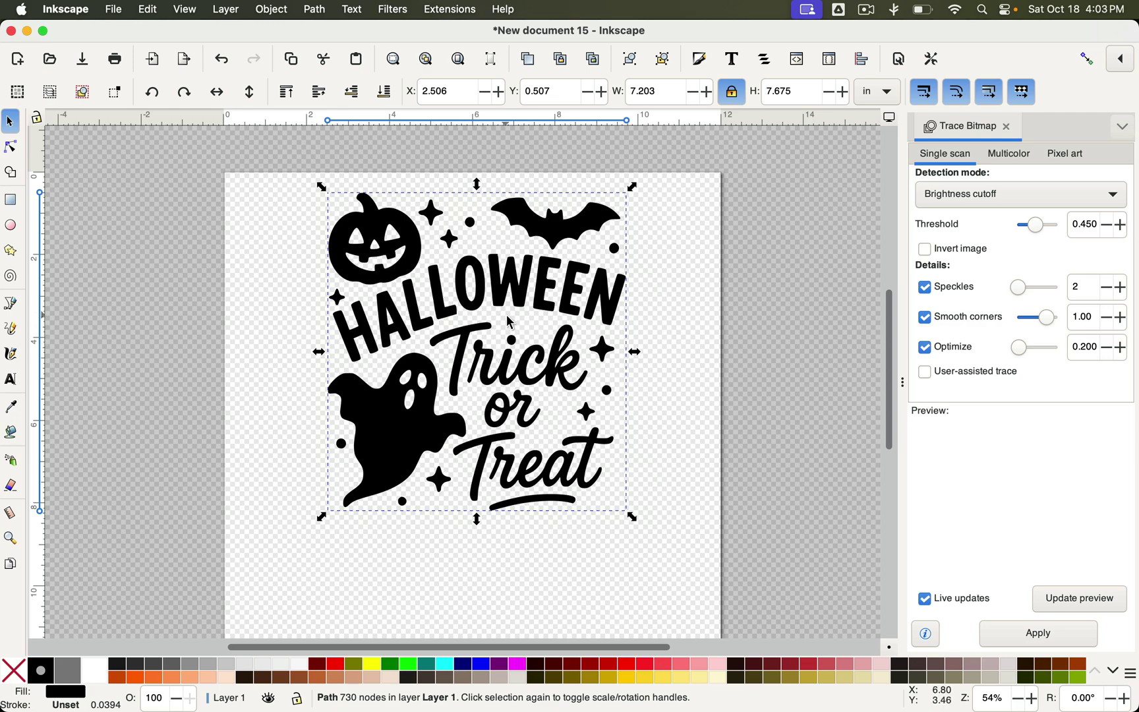
scroll(509, 322, up, 1)
scroll(524, 381, down, 2)
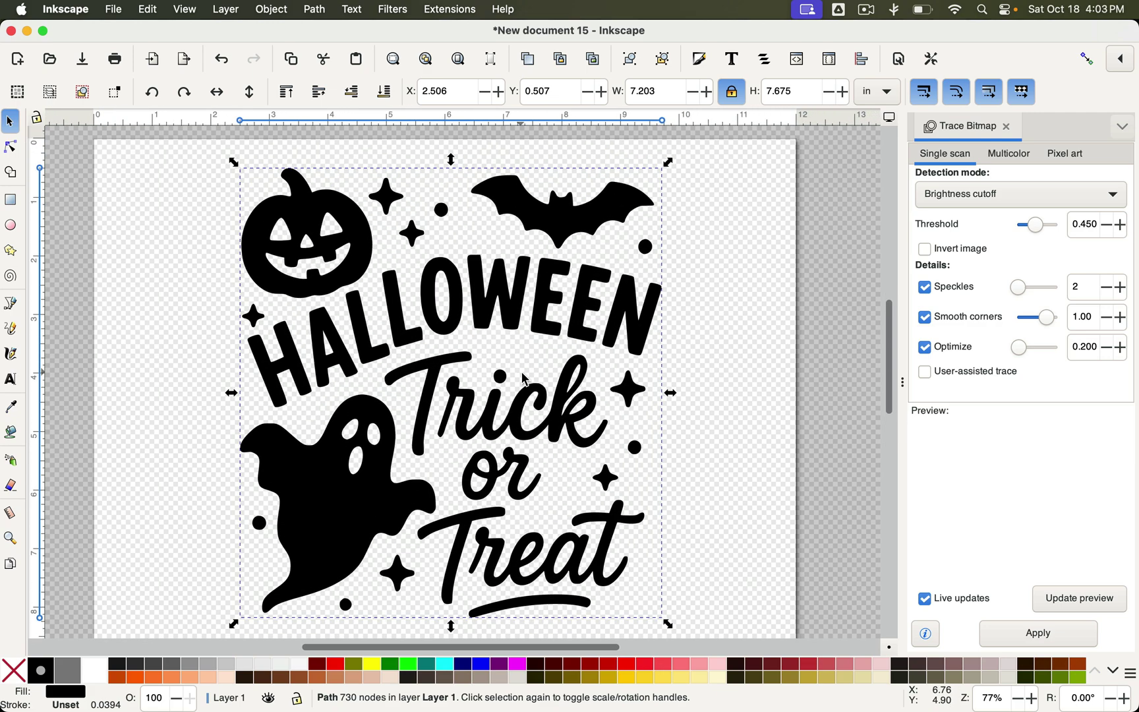
scroll(473, 337, down, 2)
scroll(473, 338, left, 1)
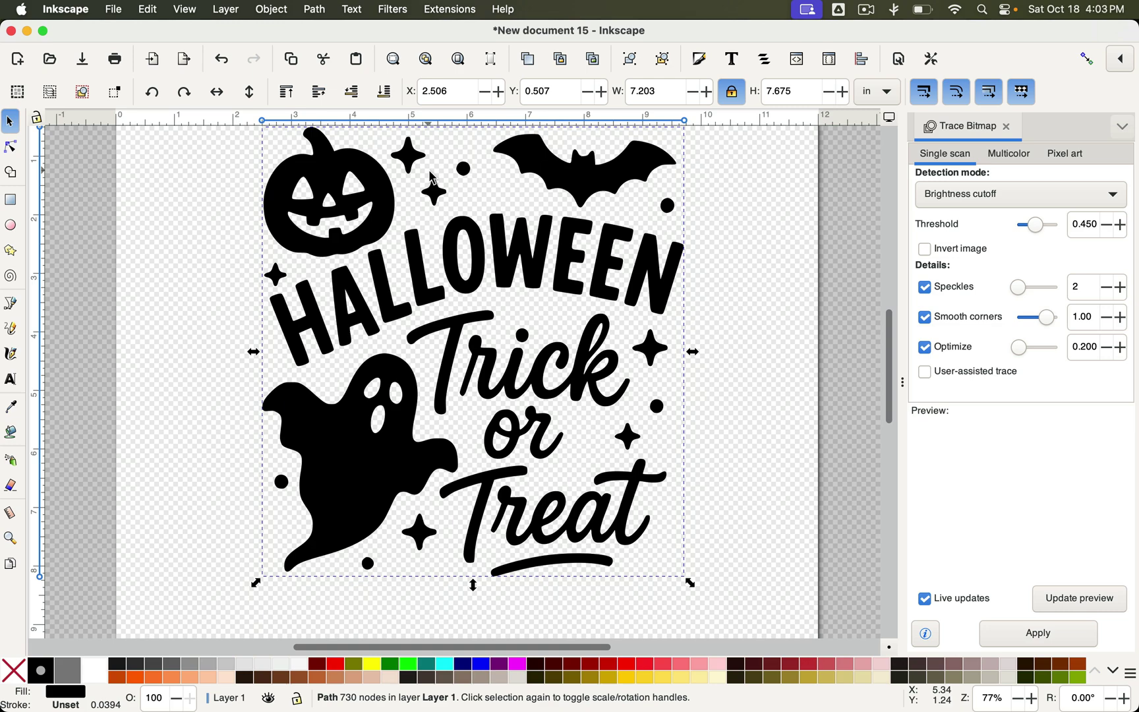
- Split the traced Halloween path into separate shapes
click(315, 10)
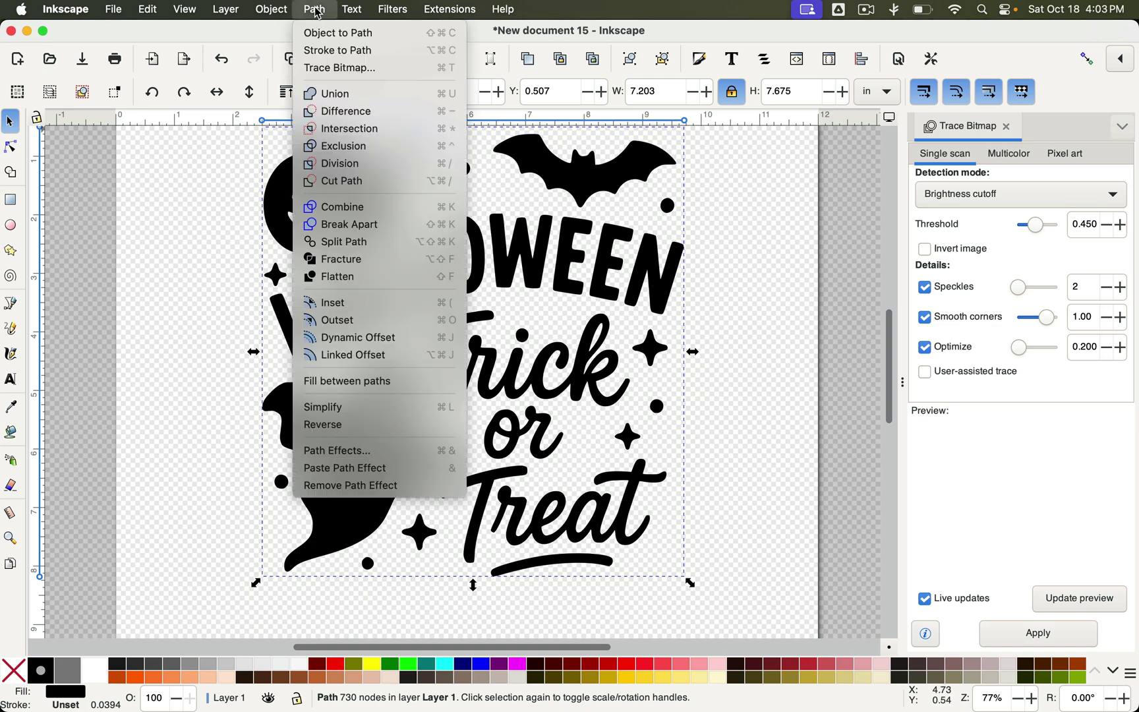
click(350, 242)
click(731, 421)
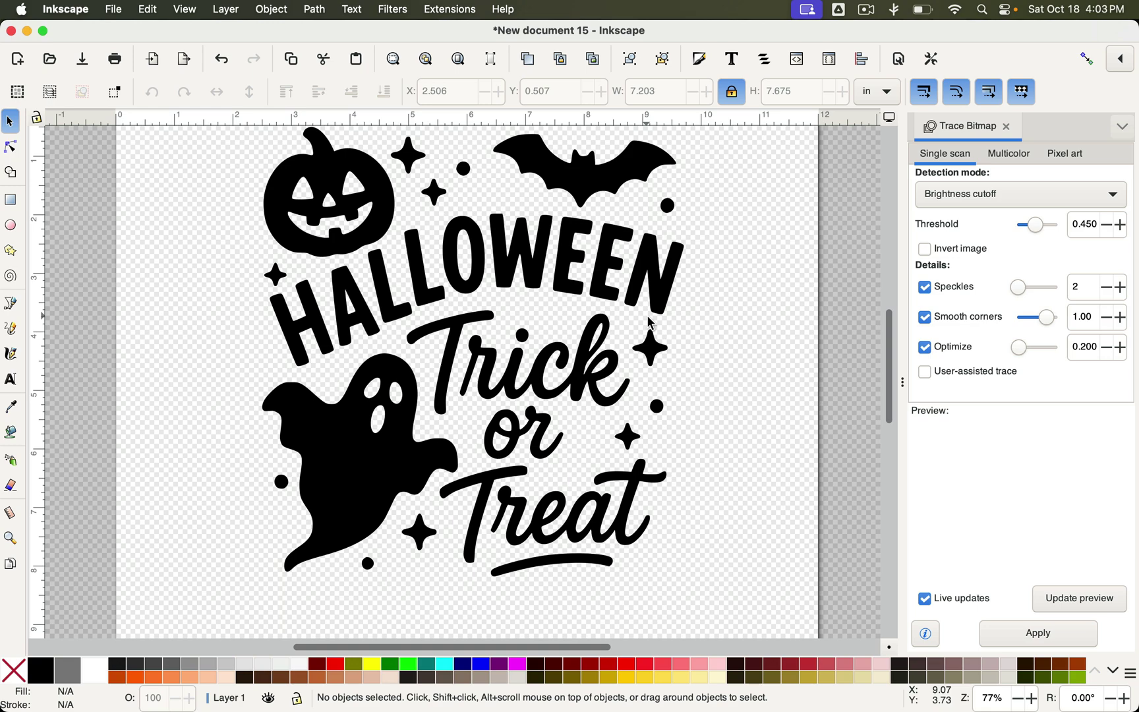
scroll(653, 325, left, 2)
scroll(652, 325, up, 1)
- Try a near-white ghost and orange pumpkin, then undo both to keep everything black
click(442, 486)
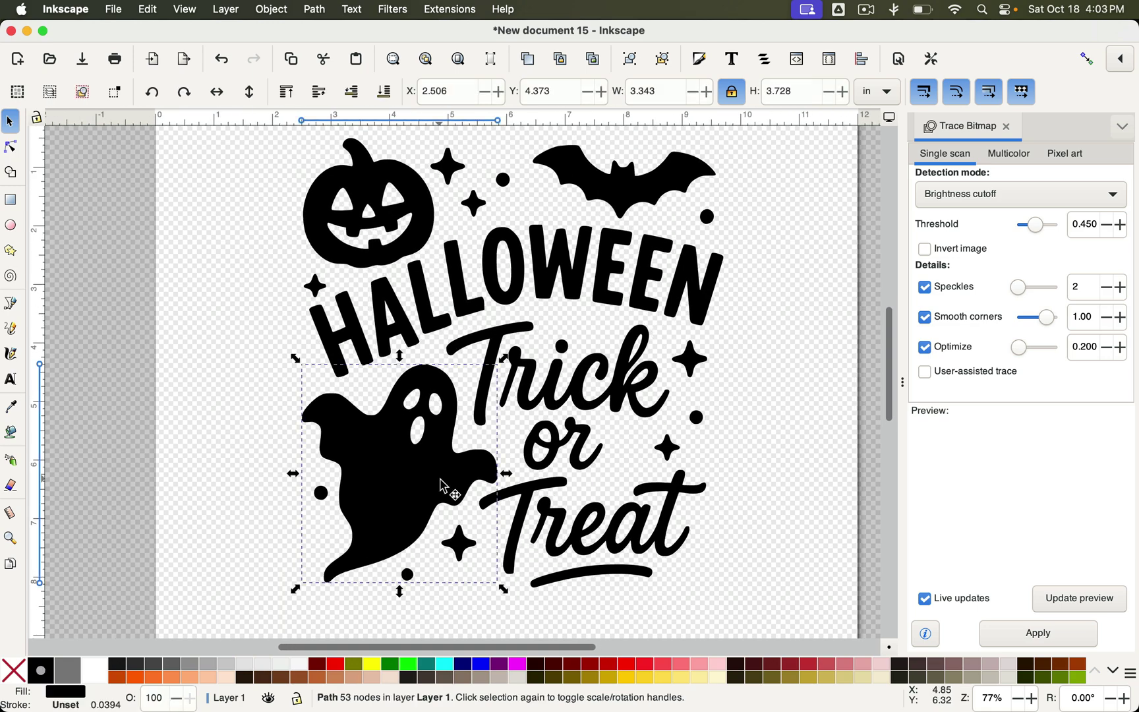
click(299, 666)
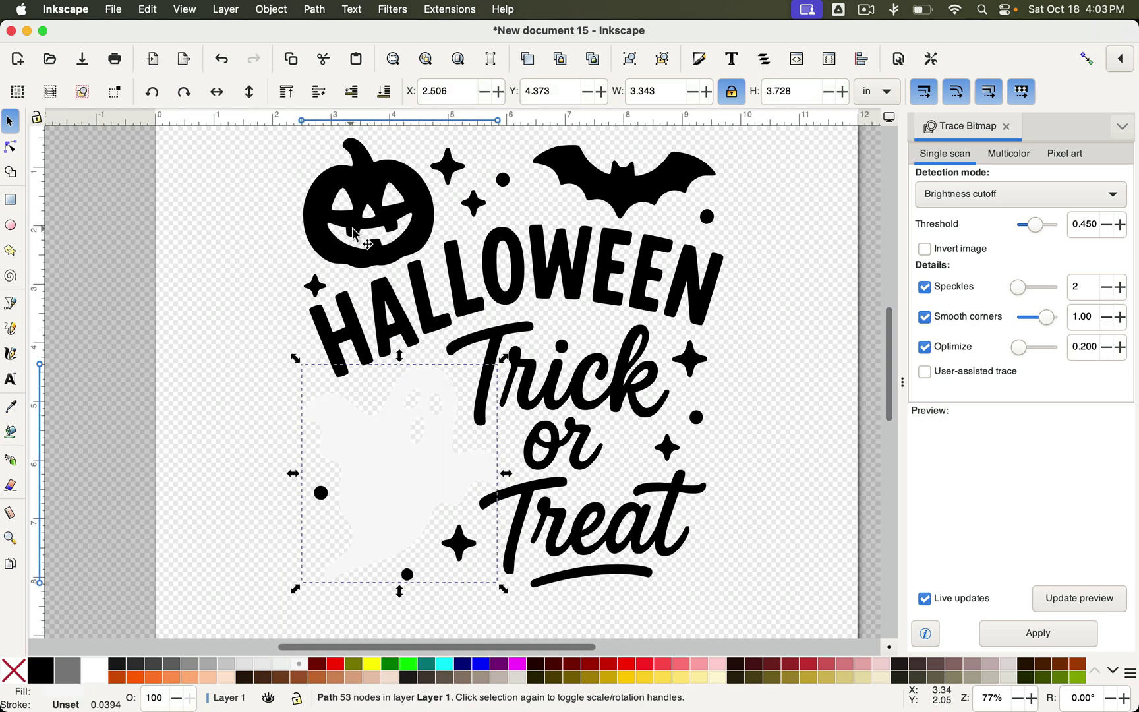
click(363, 245)
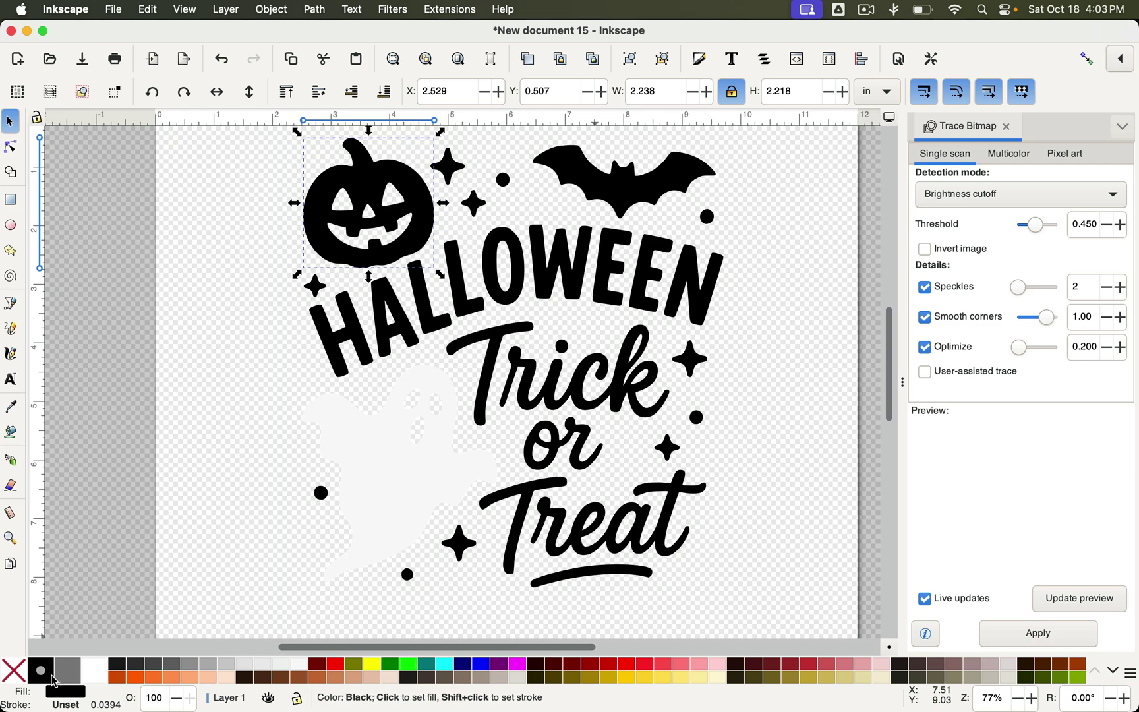
click(135, 676)
key(super+z)
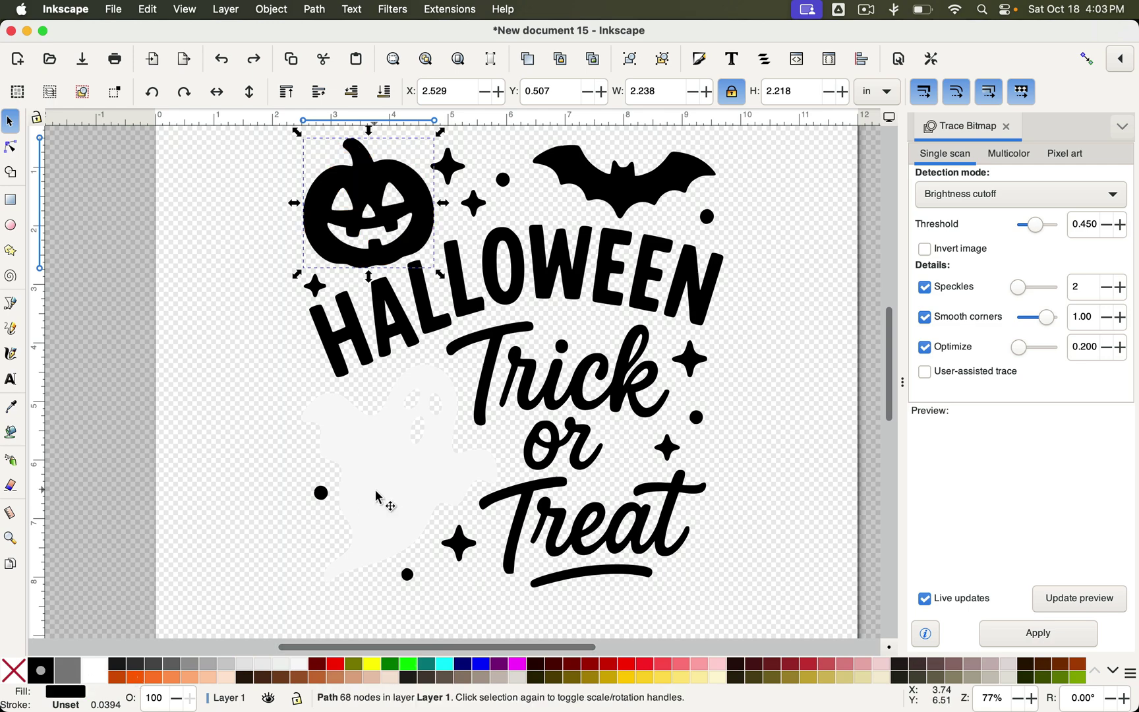
key(super+z)
click(747, 430)
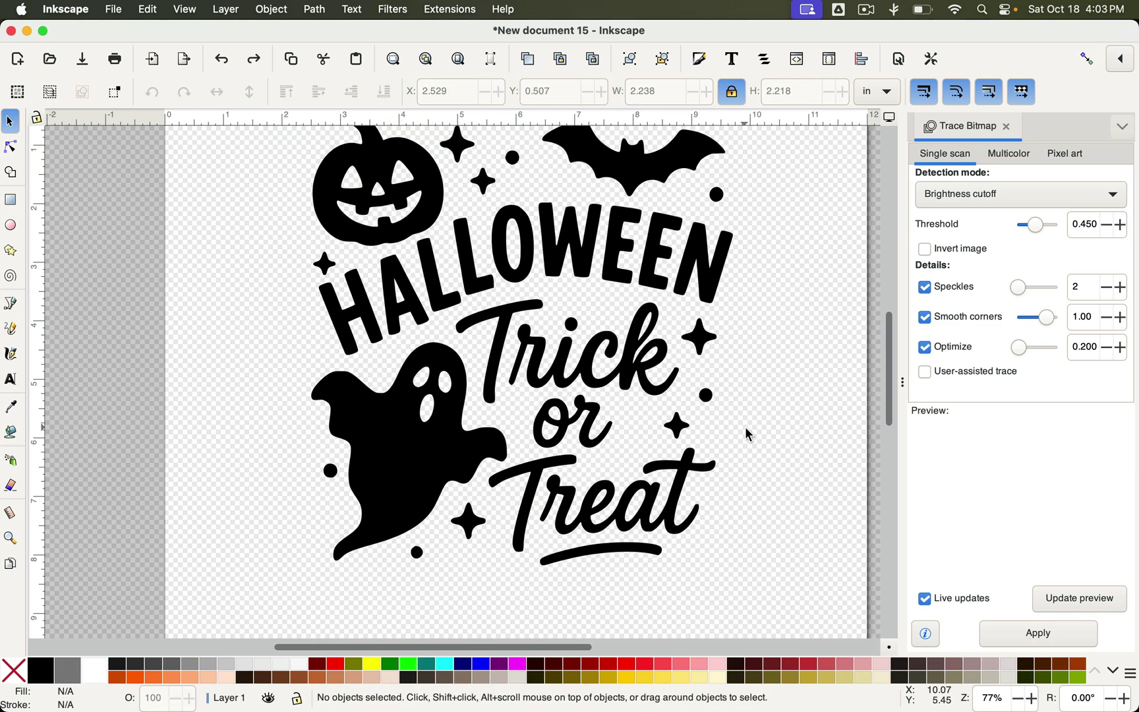
key(minus)
scroll(507, 379, right, 2)
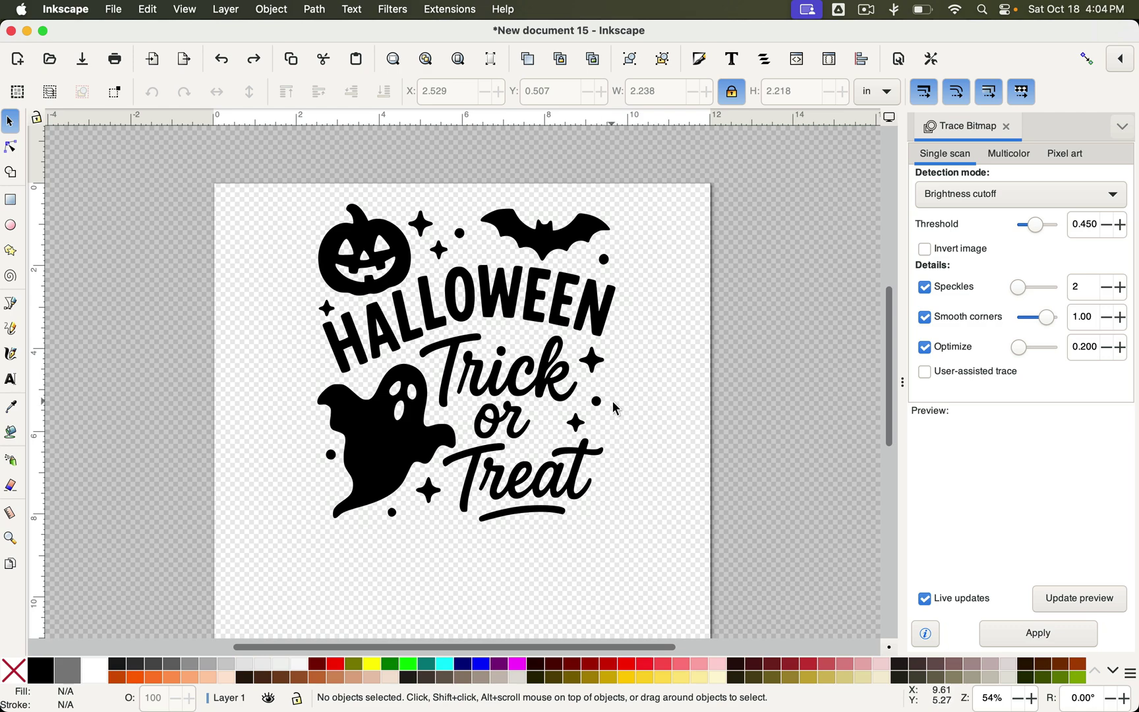
- Save the drawing to the Desktop as 'trick or treat.svg'
key(super+s)
text(trick )
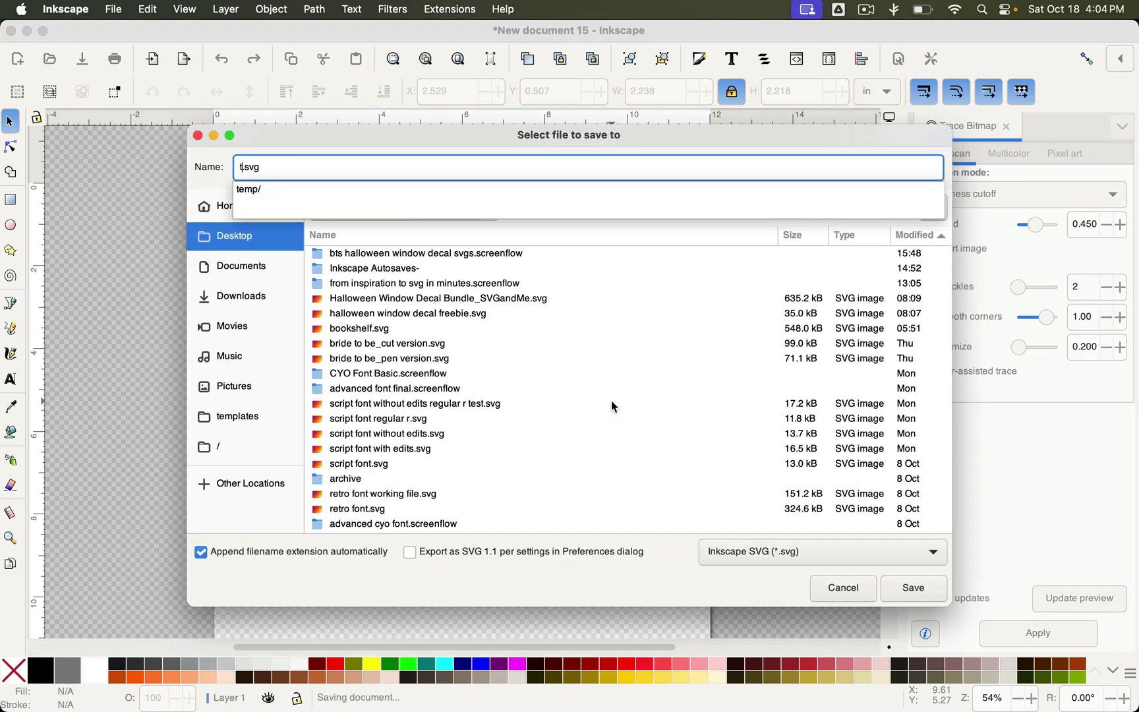
text(or treat)
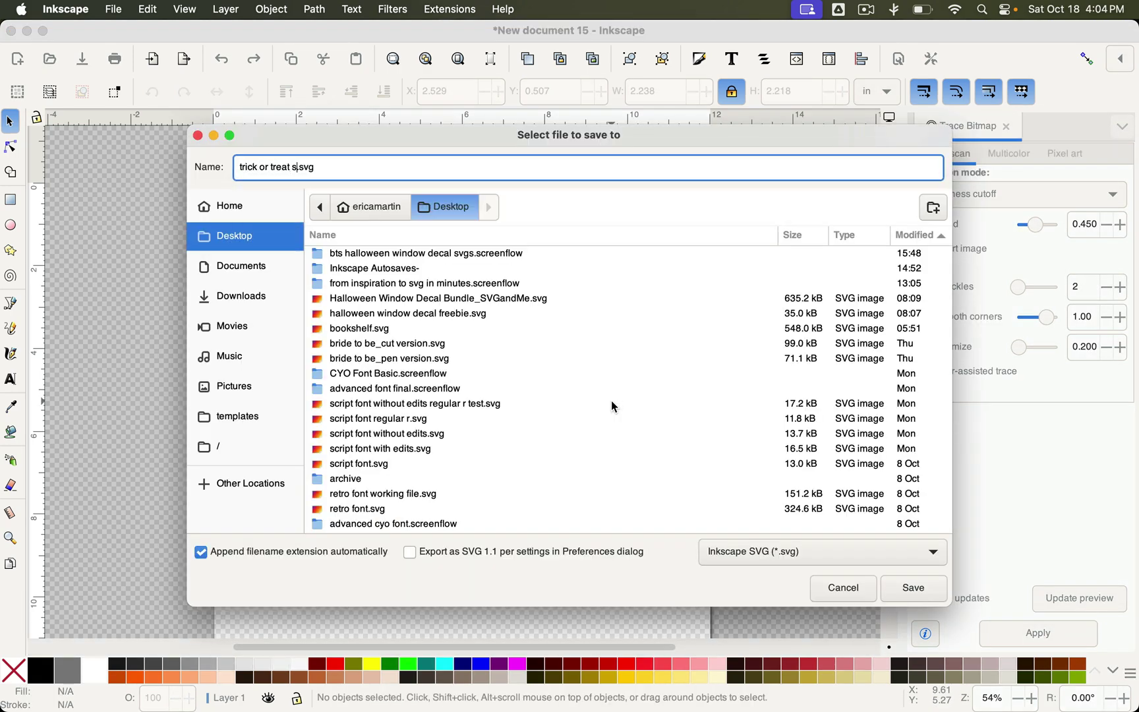
click(910, 586)
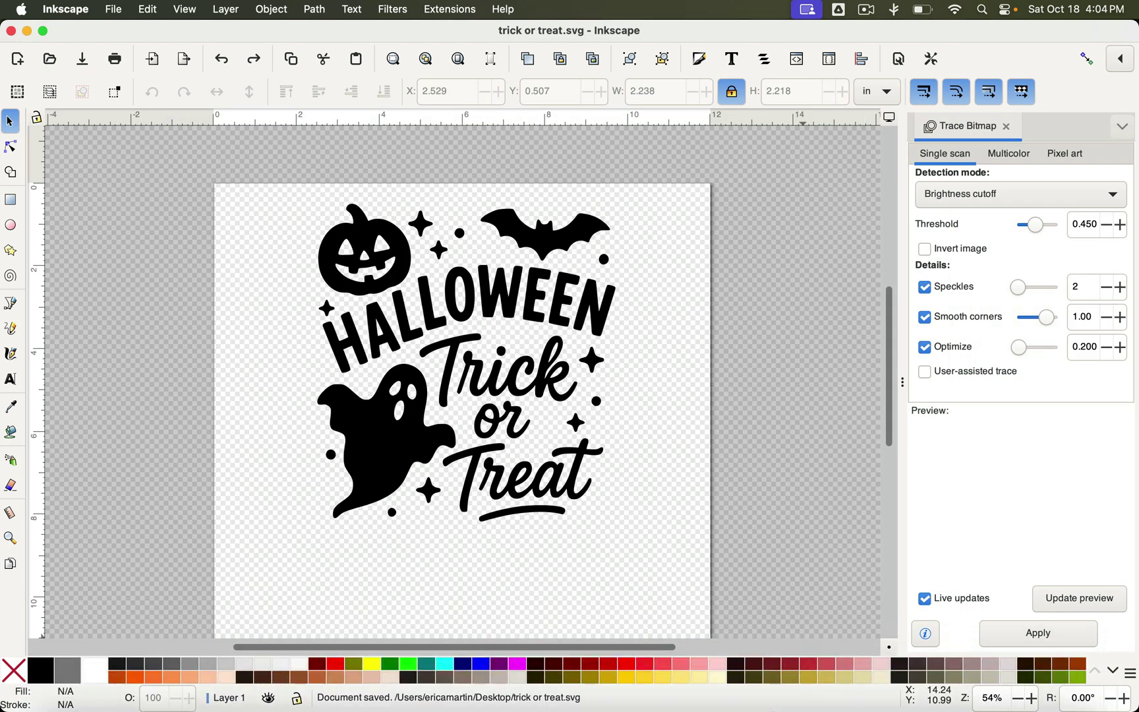
- Move the existing Halloween design to the right side of the canvas
click(766, 687)
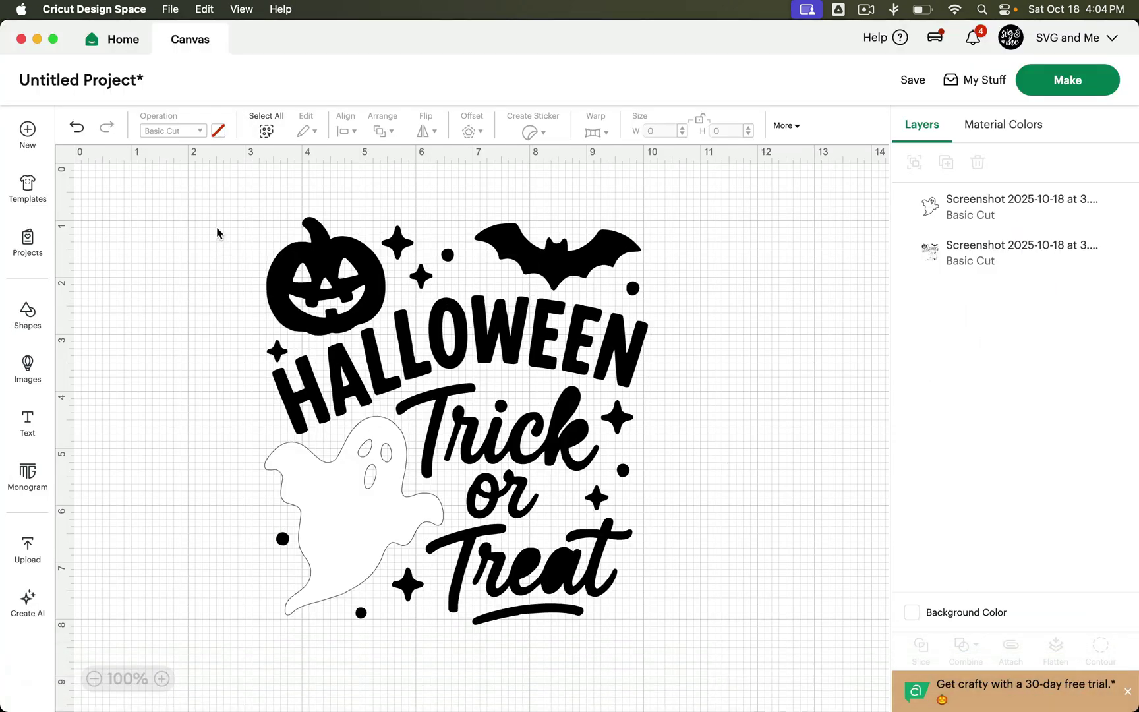
drag(206, 170, 767, 680)
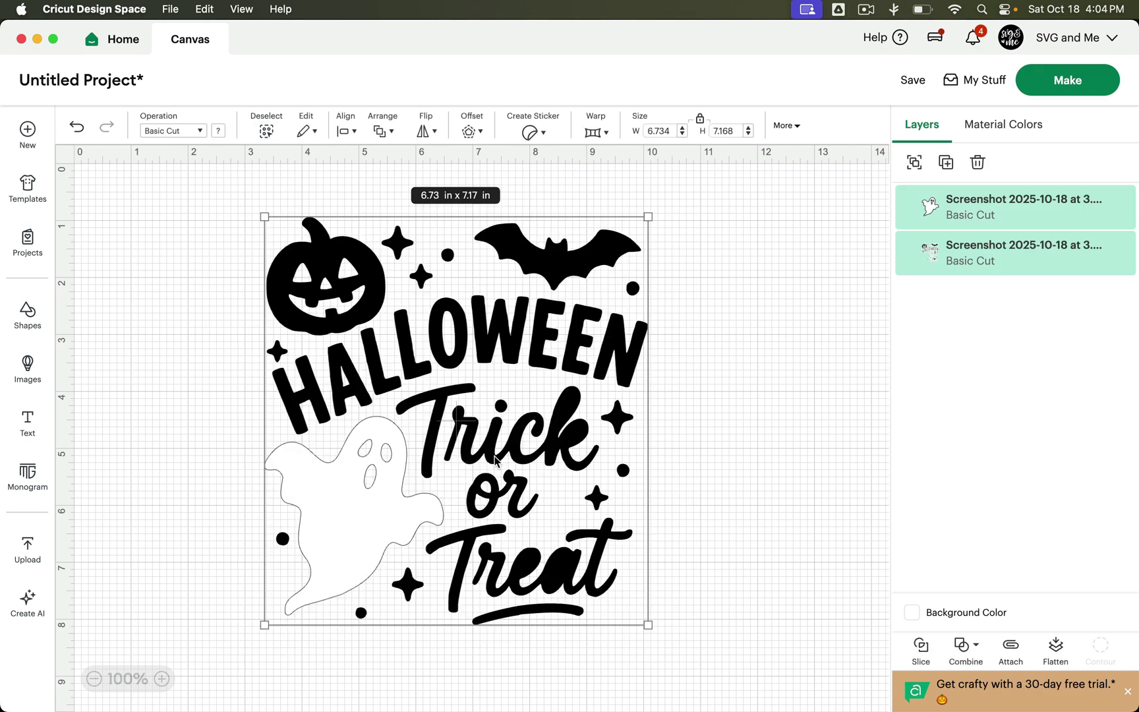
drag(496, 459, 876, 460)
- Upload trick or treat.svg as an image named 'trick or treat' onto the canvas
click(27, 547)
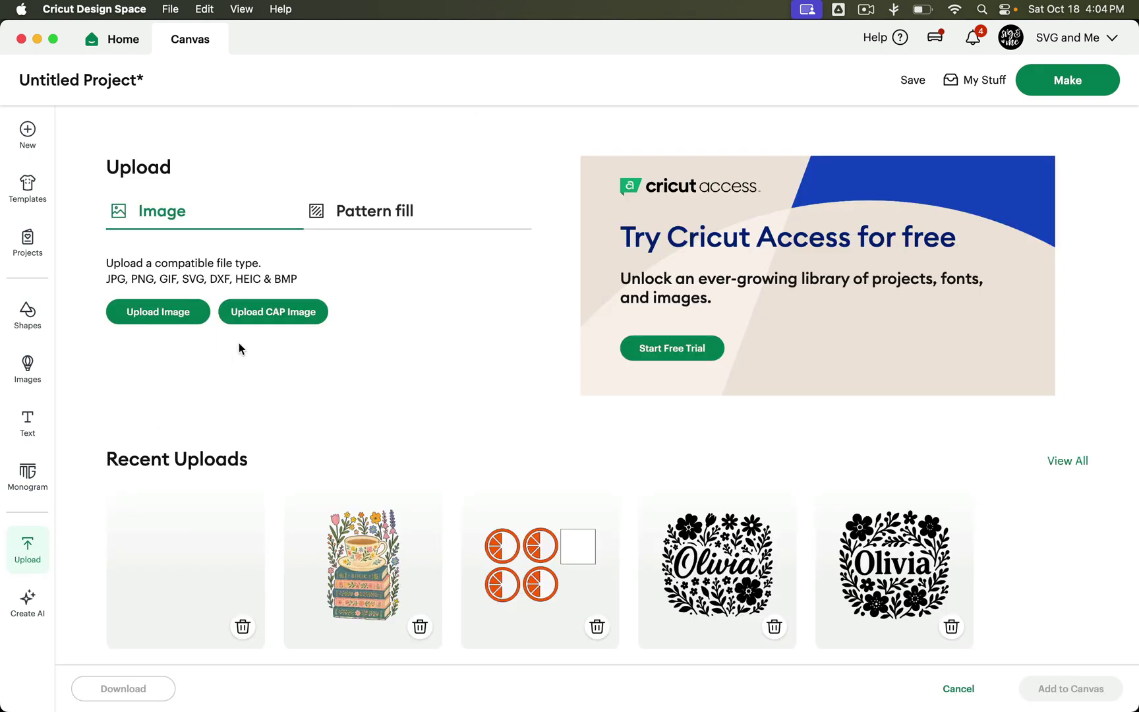
click(159, 314)
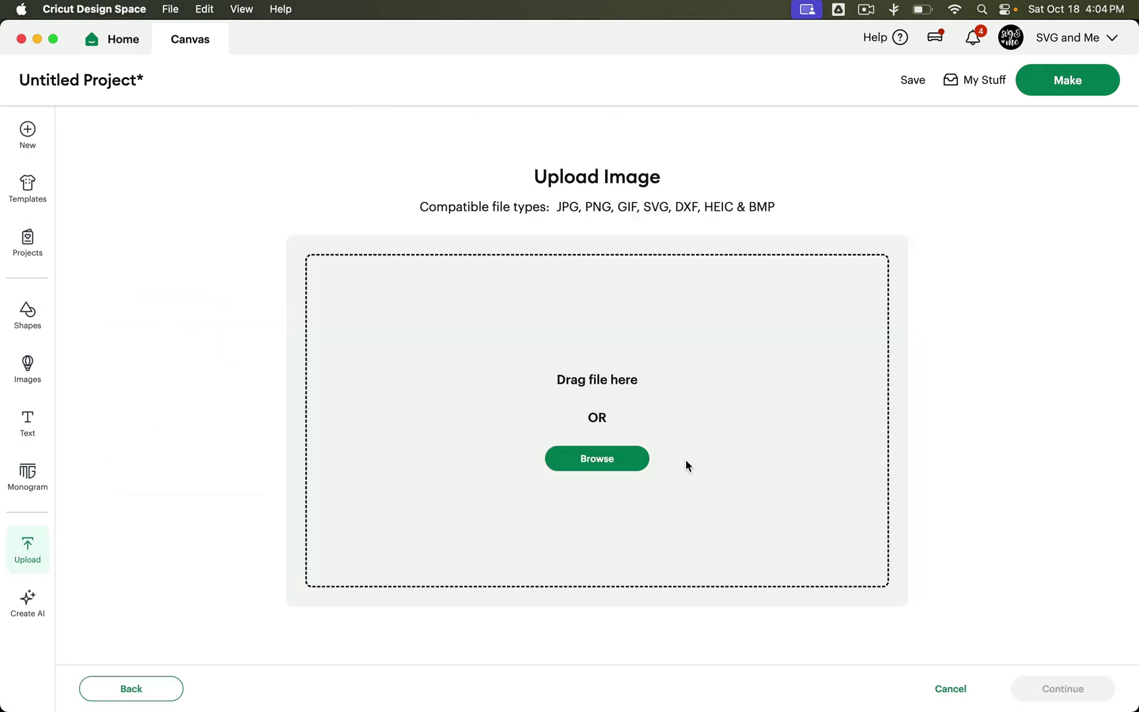
click(605, 463)
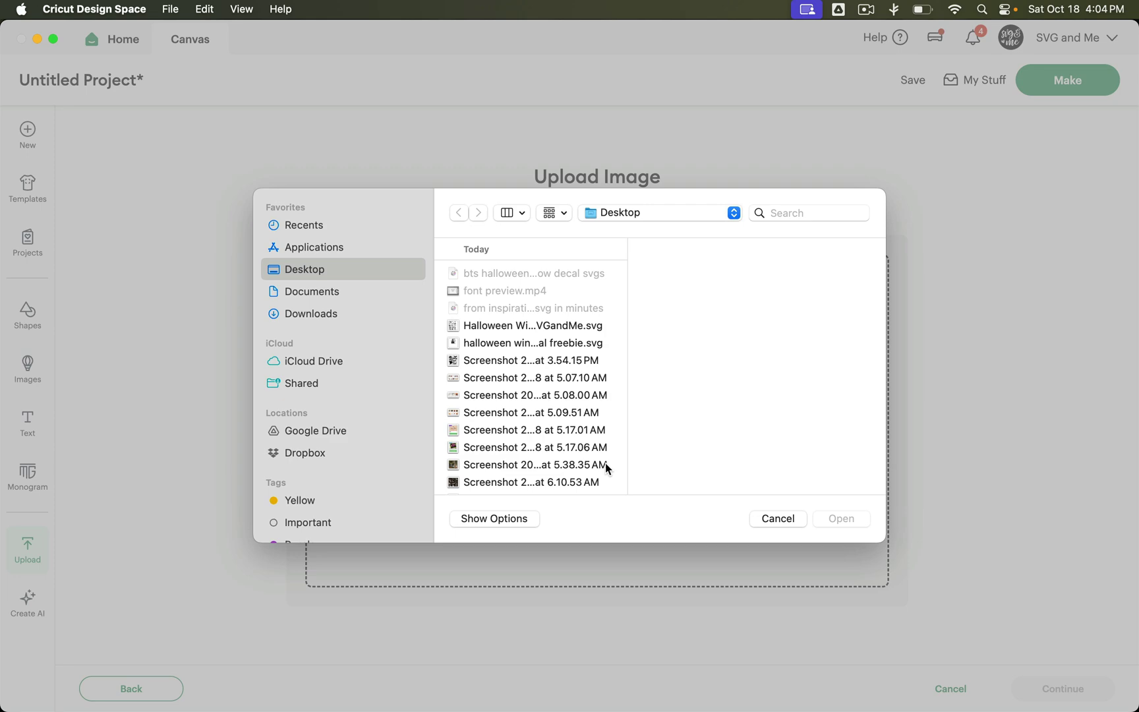
scroll(505, 393, down, 5)
click(518, 392)
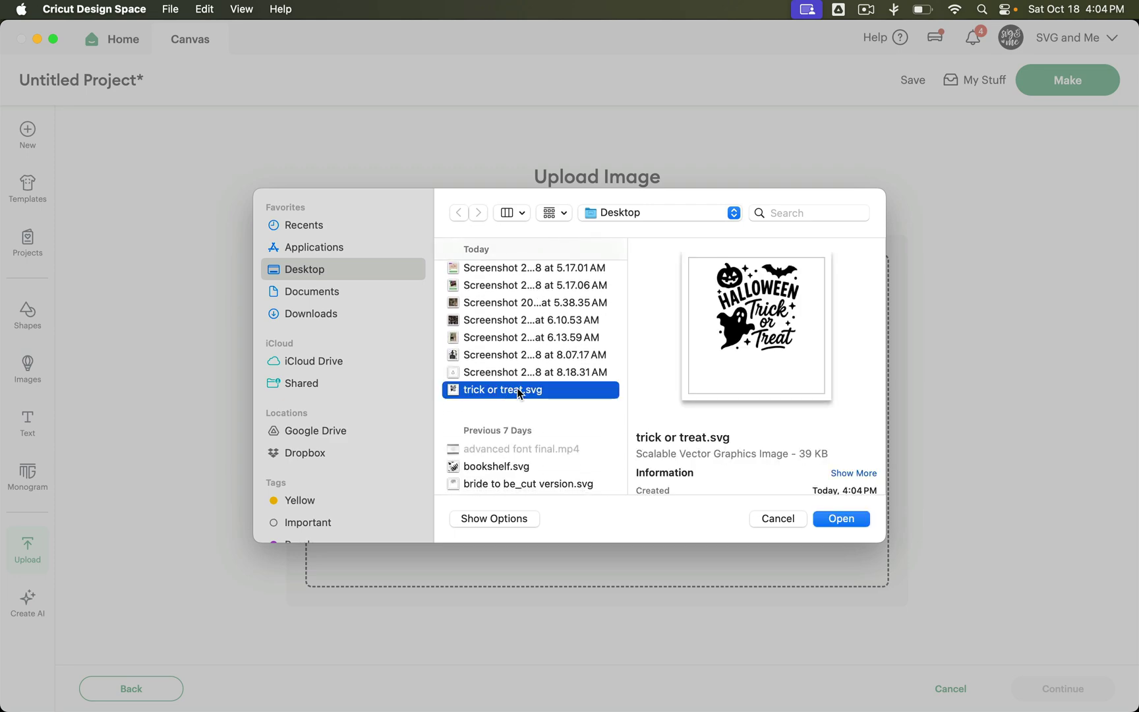
click(846, 518)
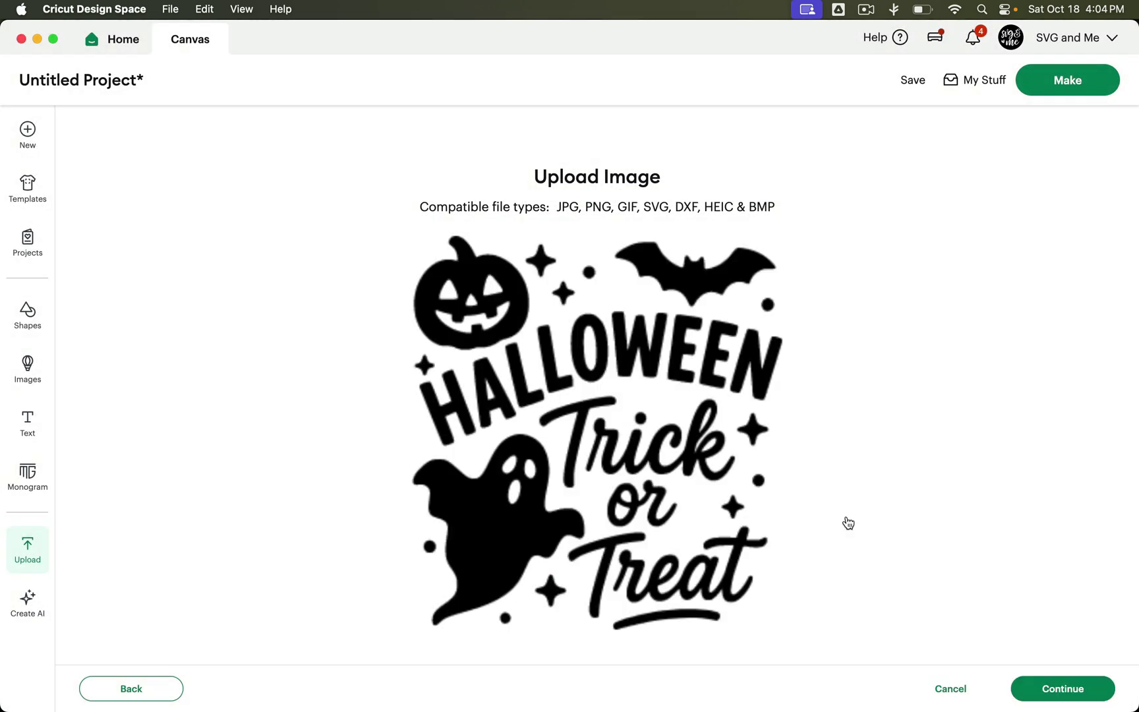
click(1026, 697)
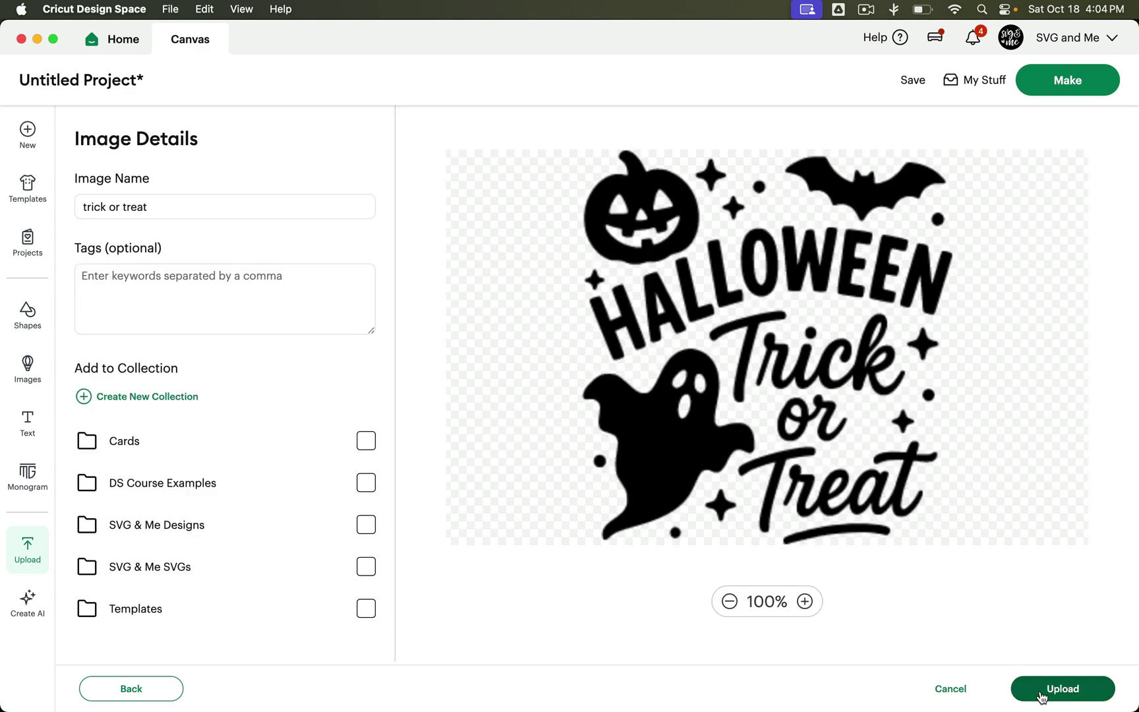
click(1039, 695)
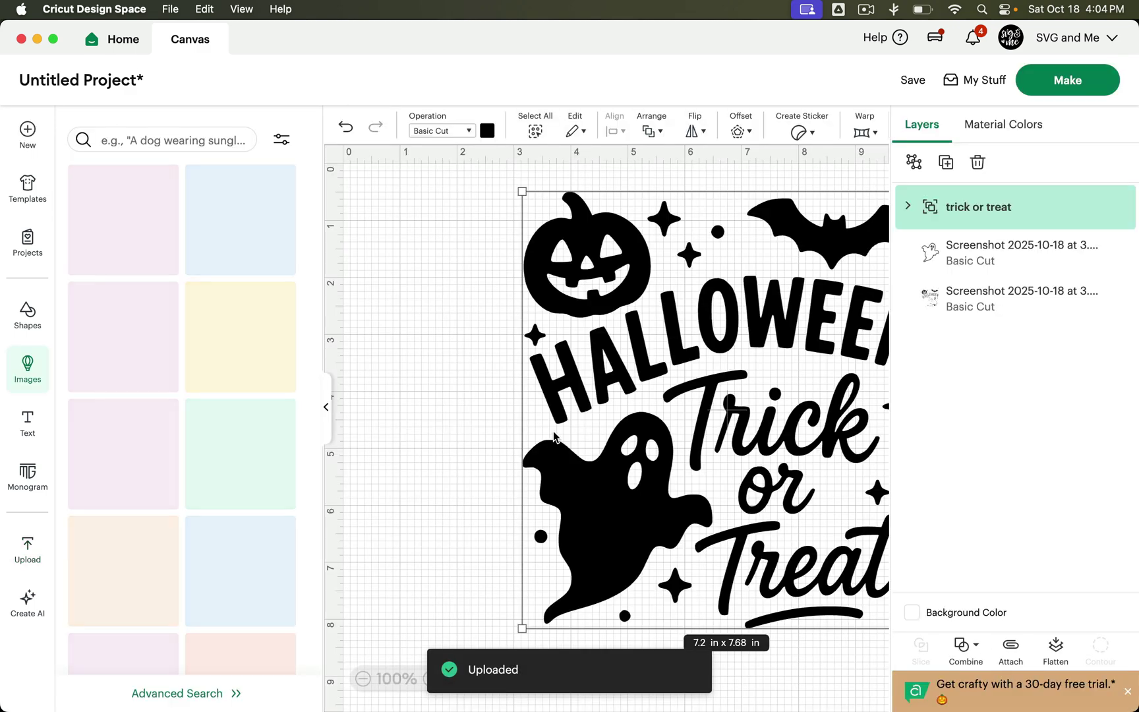
- Move the uploaded design to the left and ungroup it into separate layers
click(329, 402)
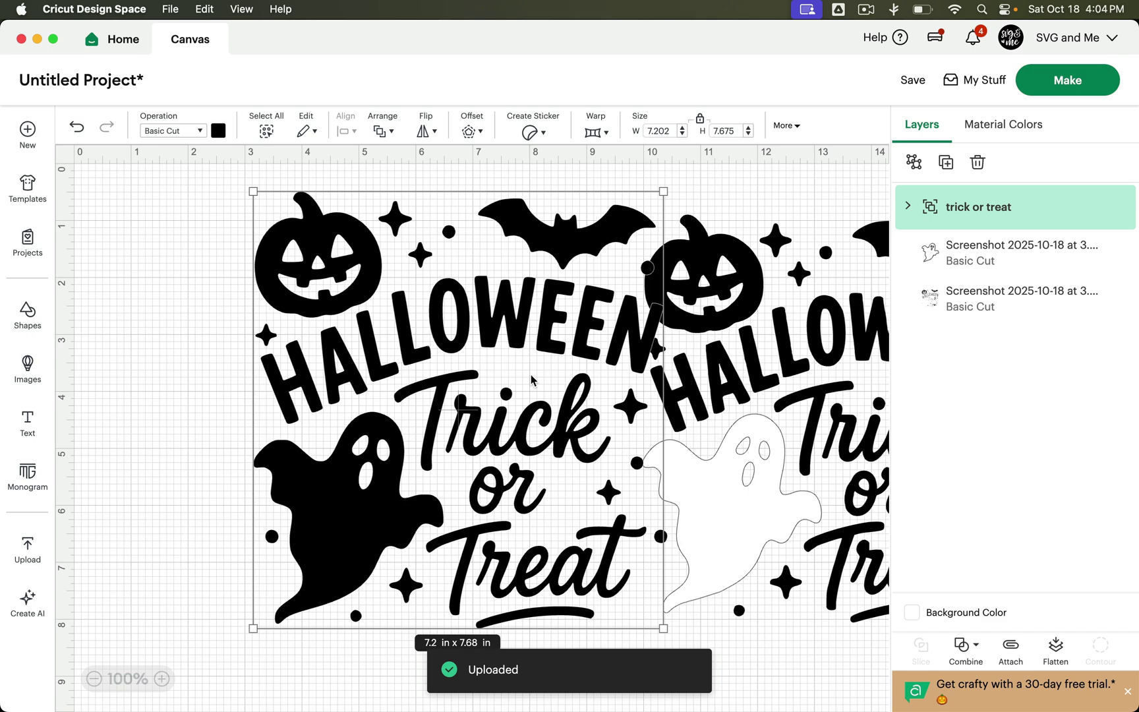
drag(544, 362, 415, 344)
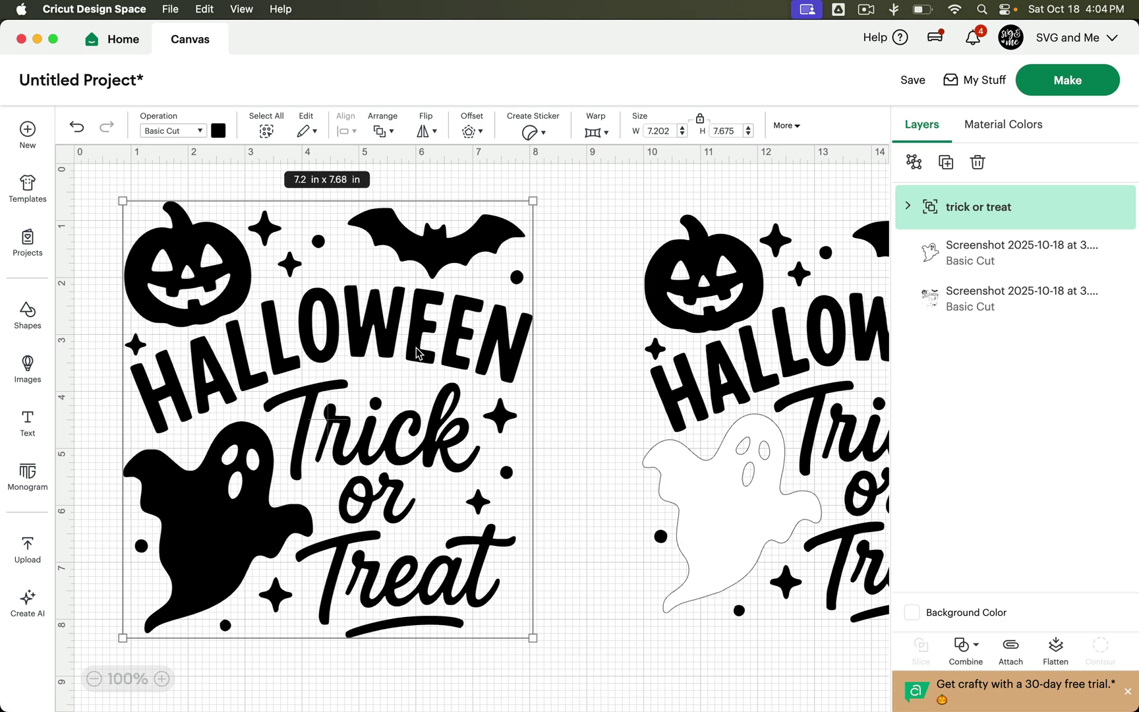
click(915, 167)
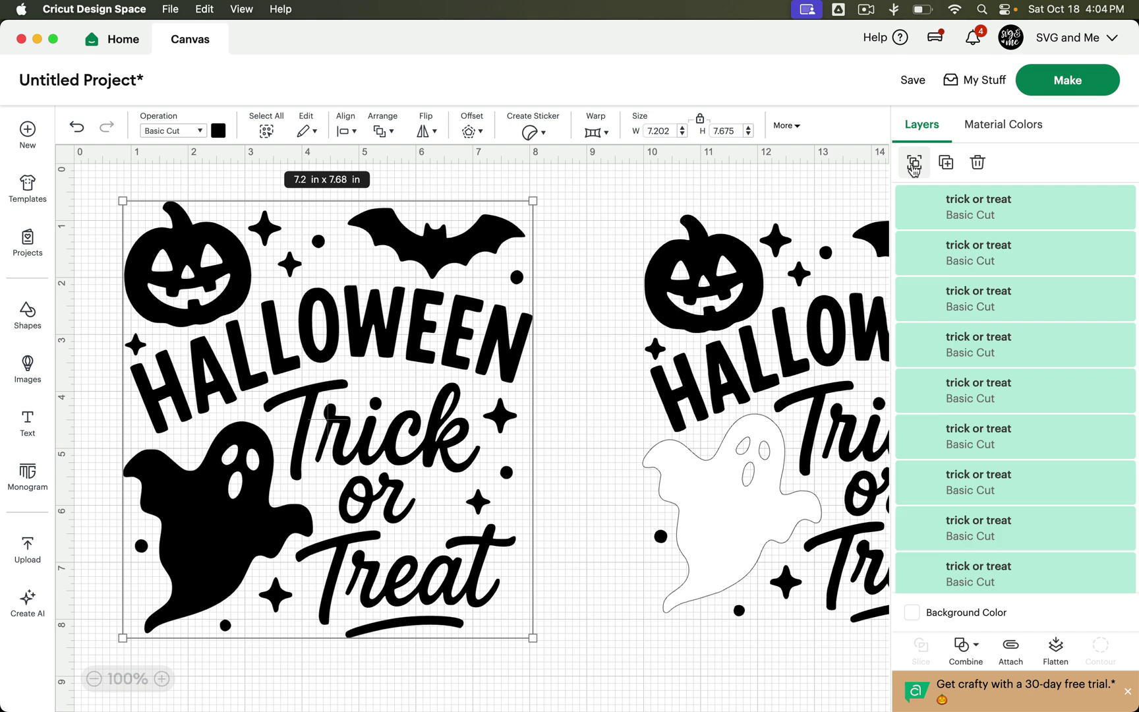
click(552, 380)
- Recolour the ghost layer white
click(248, 499)
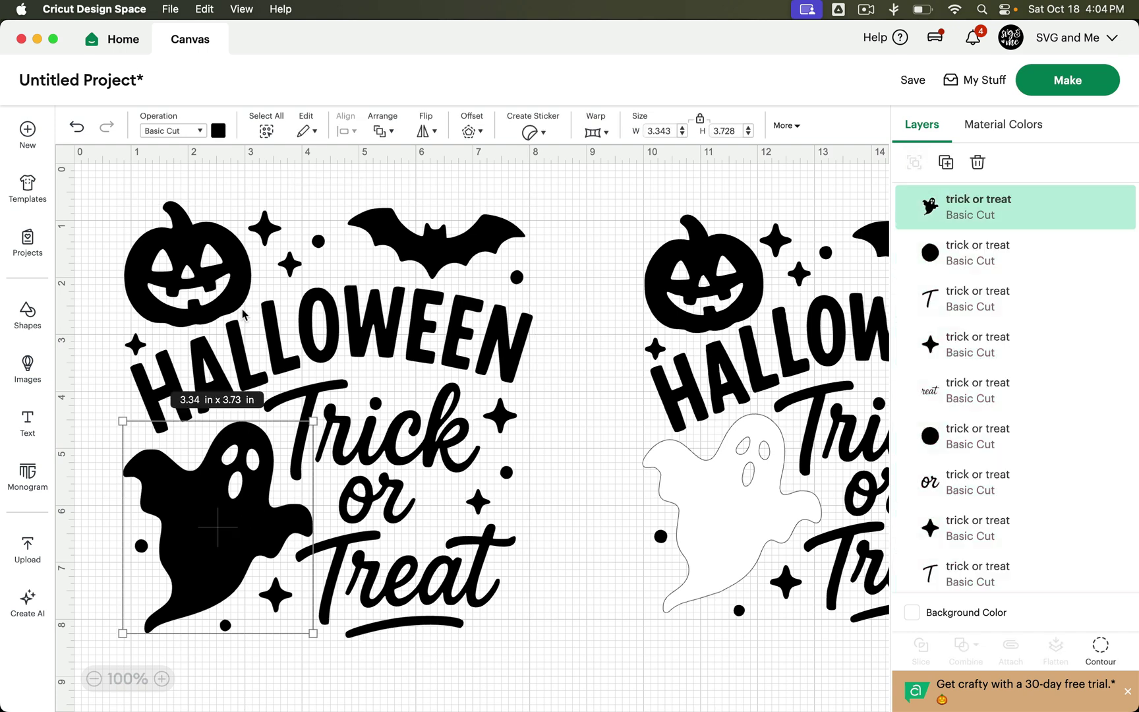
click(218, 131)
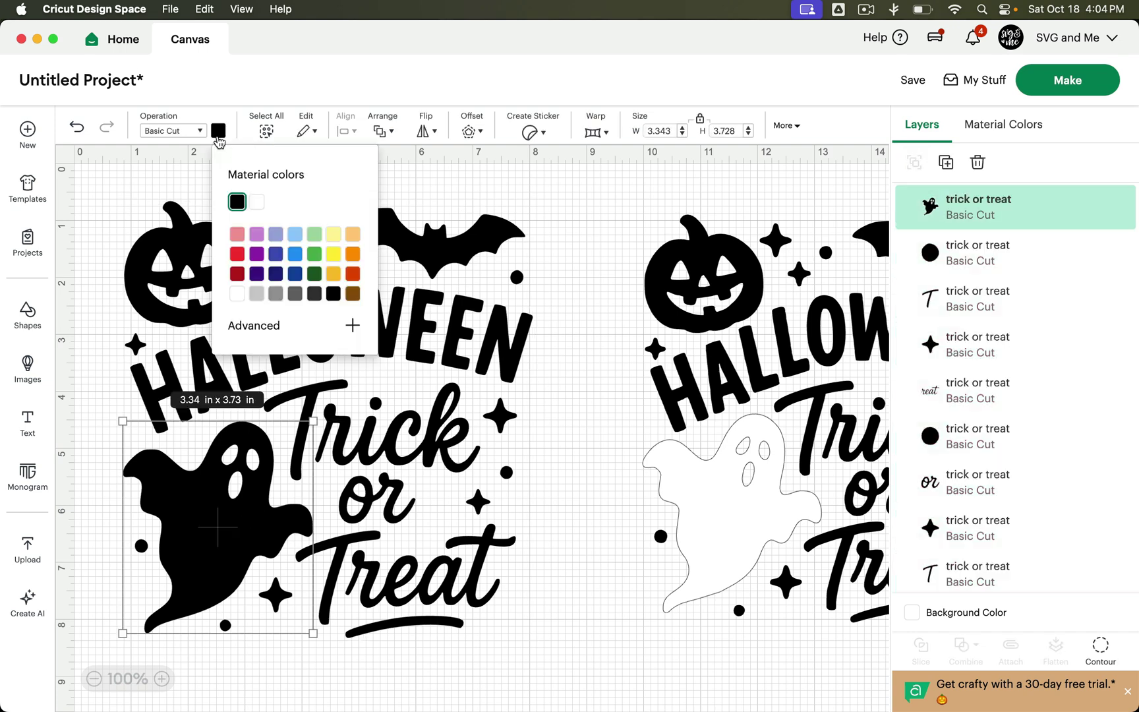
click(256, 201)
click(570, 445)
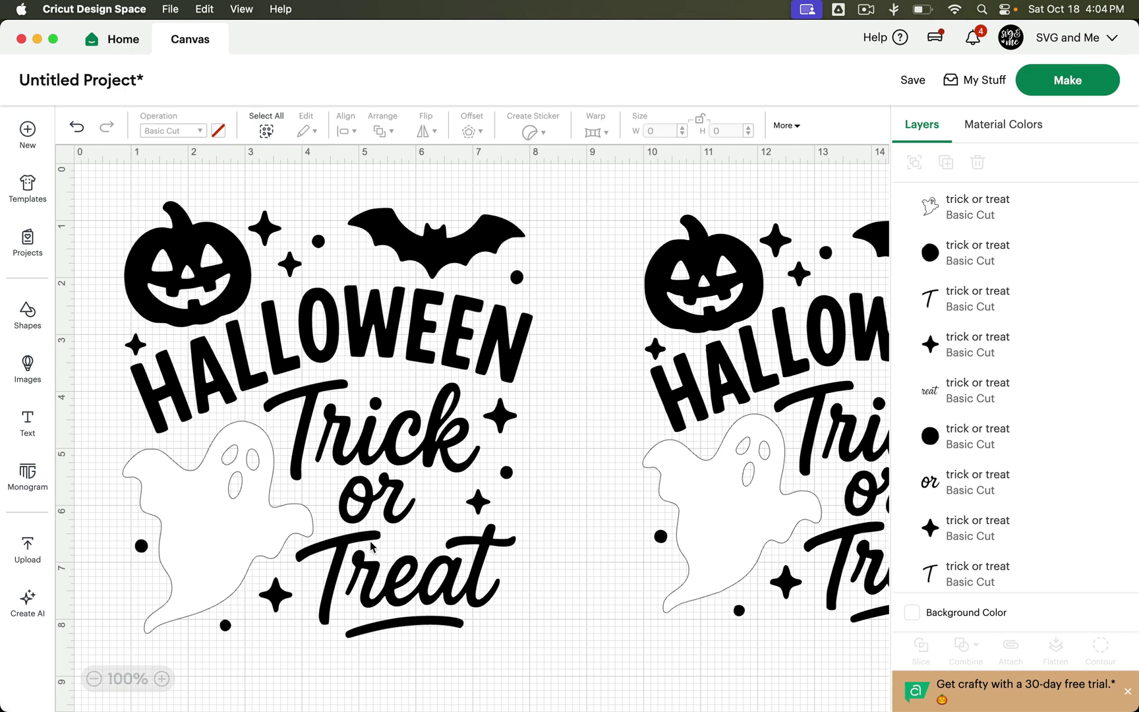